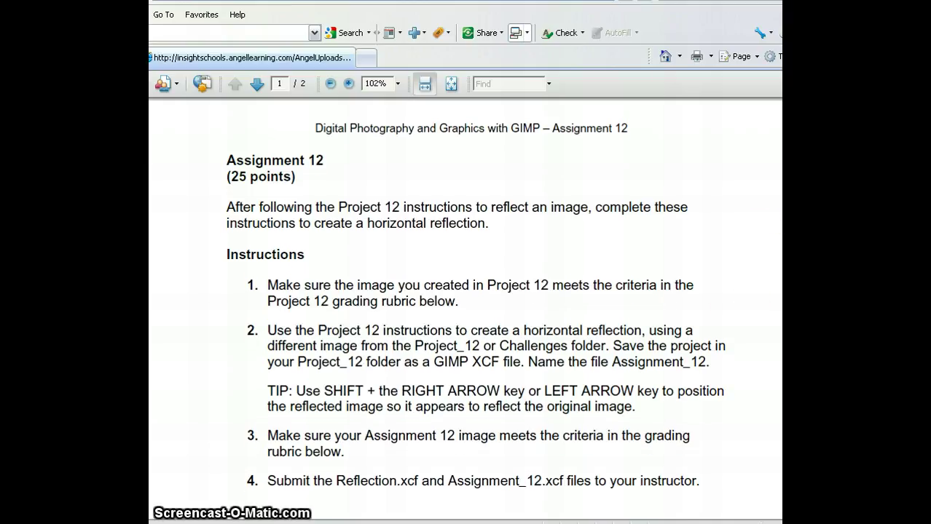
Step: Read the Assignment 12 instructions and both grading rubrics, and view the mirrored goat example in the Assignment Preview
scroll(476, 318, down, 3)
scroll(472, 310, down, 1)
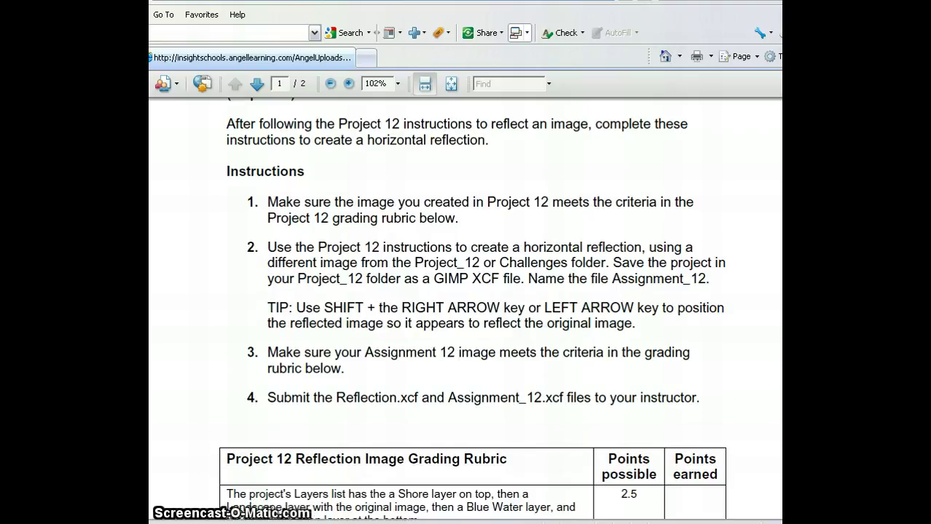
scroll(472, 314, down, 4)
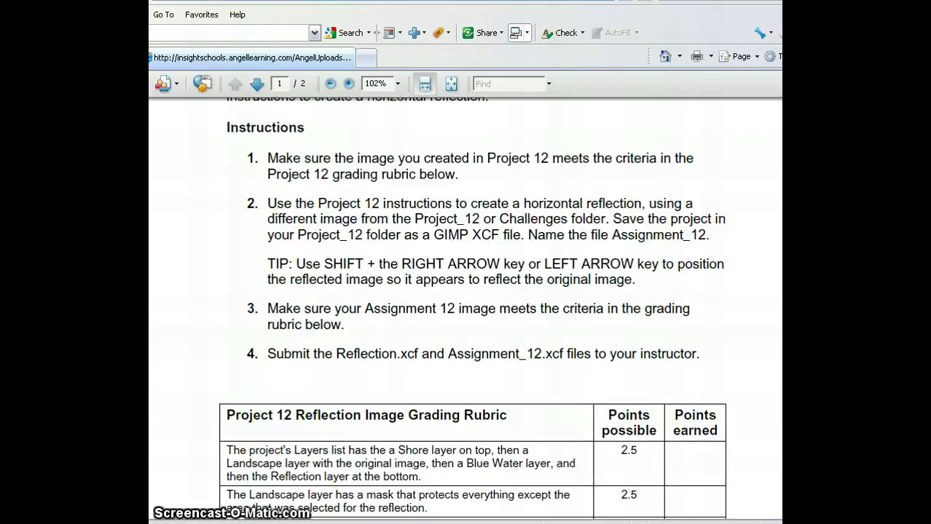
scroll(472, 315, down, 7)
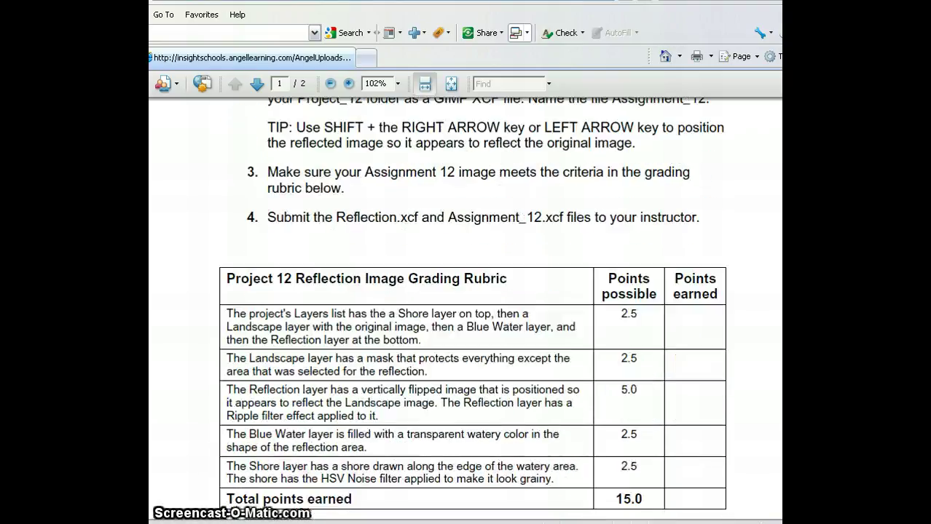
scroll(471, 314, down, 15)
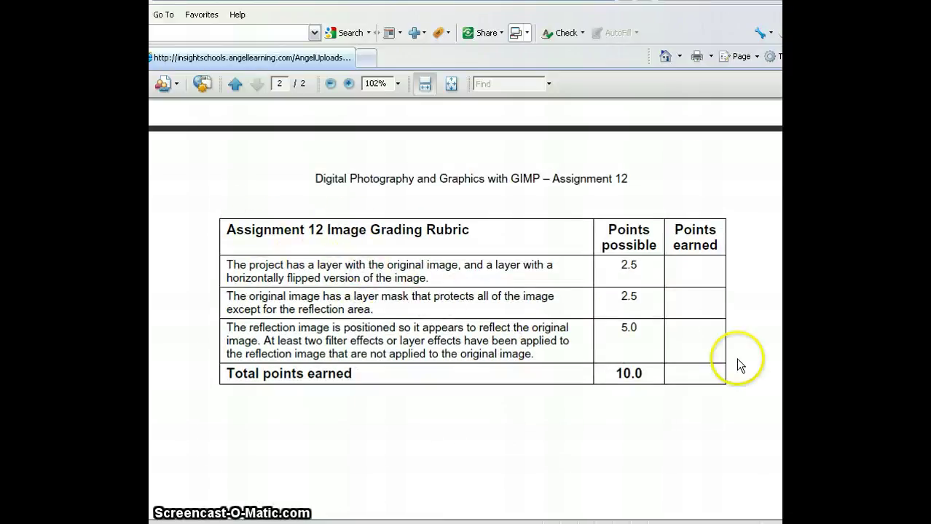
scroll(464, 313, up, 15)
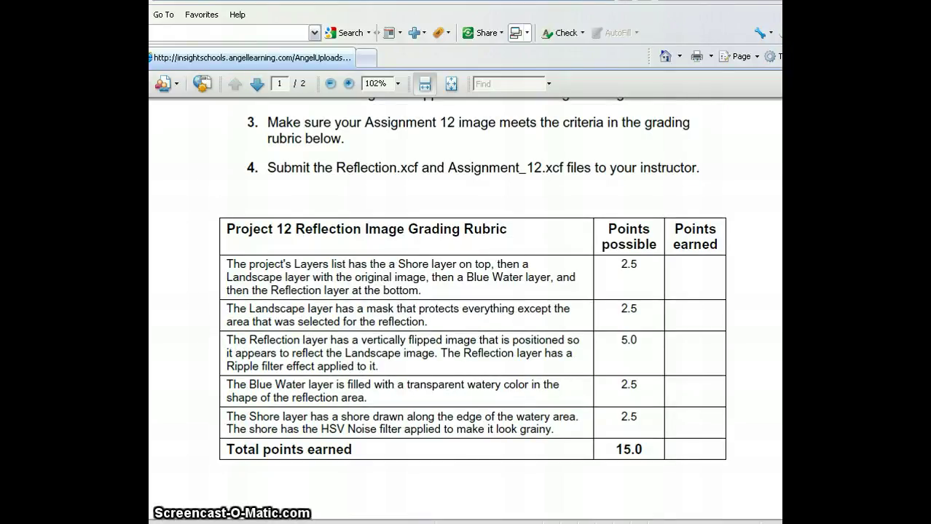
click(217, 268)
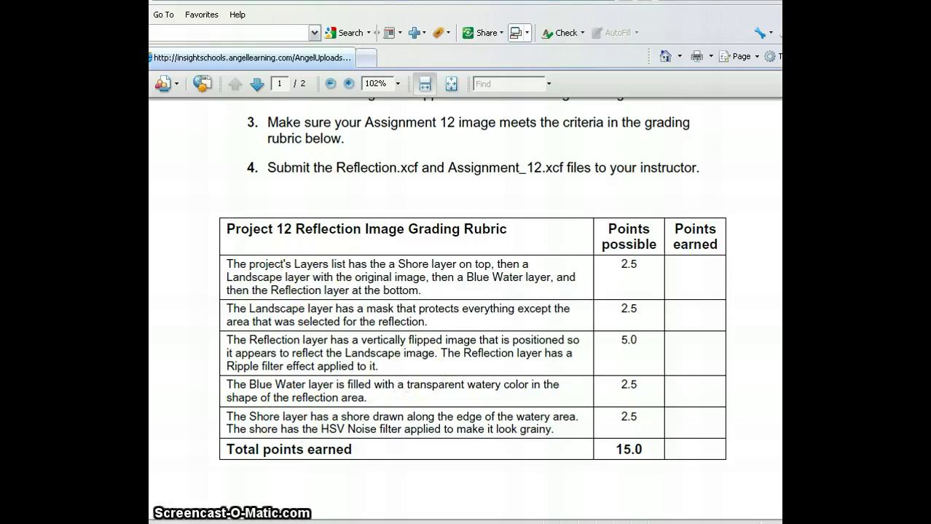
scroll(464, 306, down, 10)
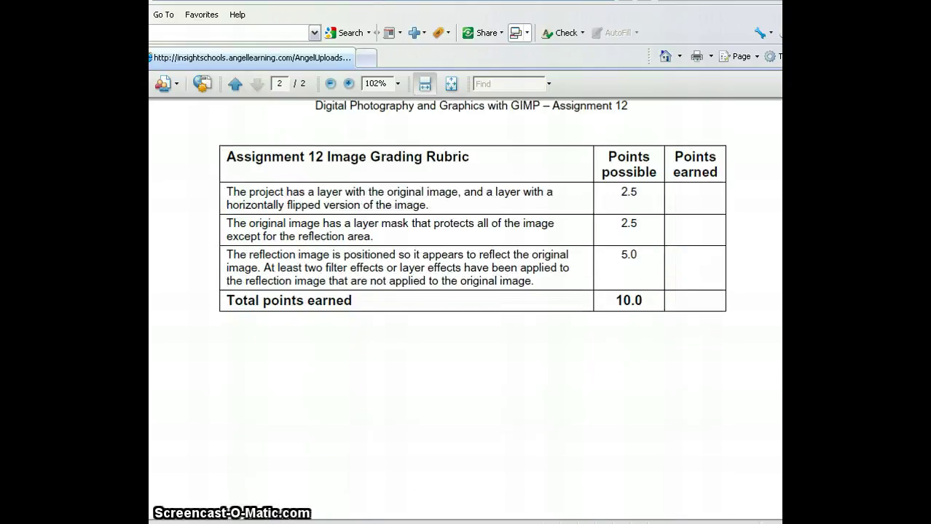
scroll(465, 306, up, 3)
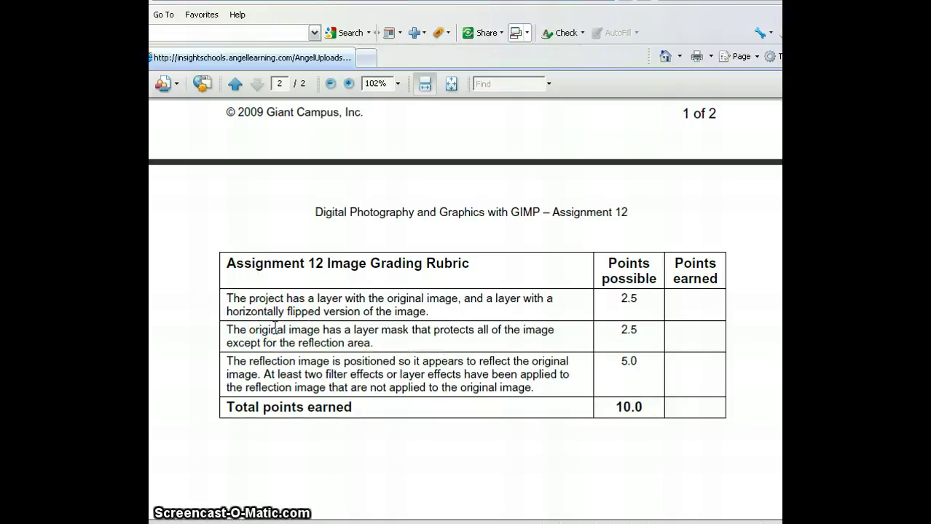
click(227, 329)
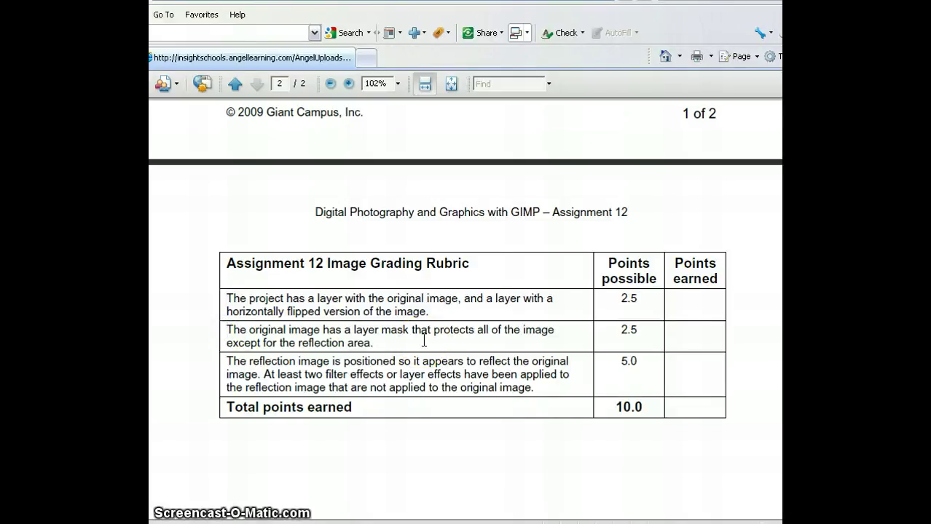
click(217, 359)
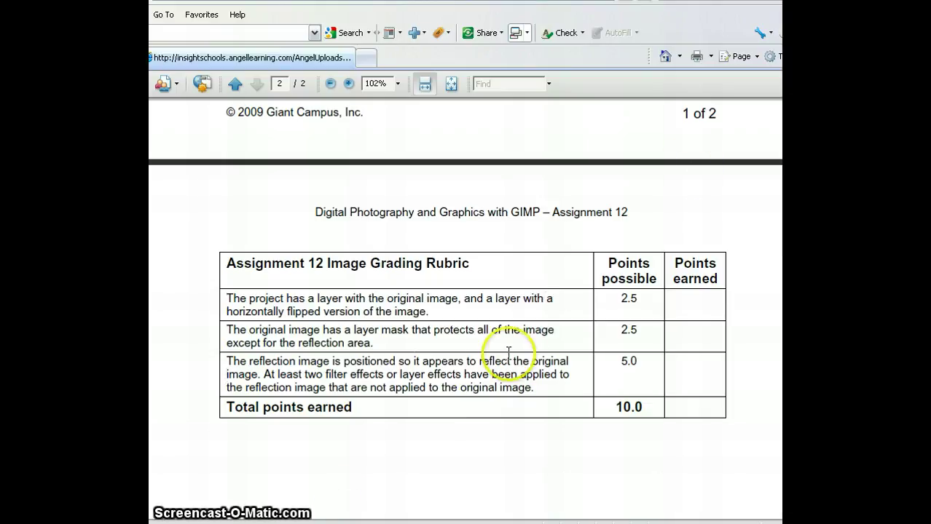
key(alt+Tab)
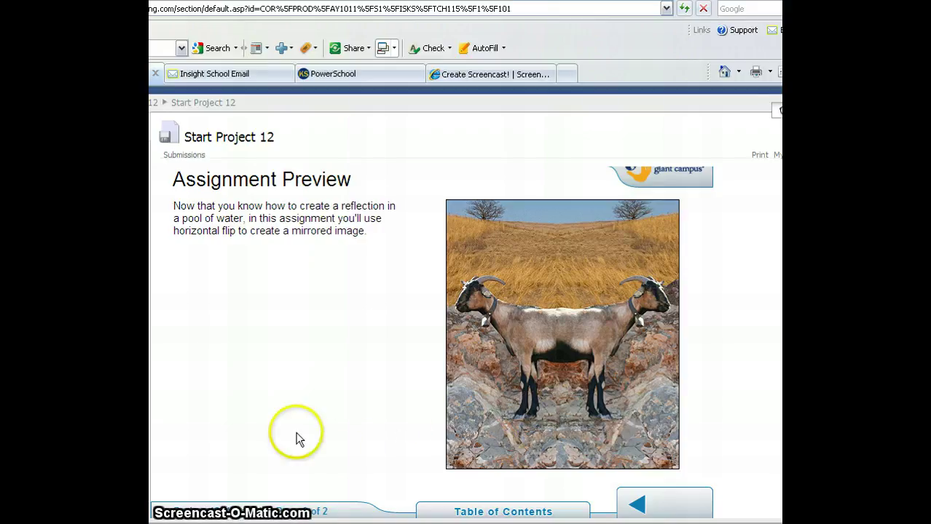
Step: Switch to GIMP and browse for an image to open in the Project_12 folder of TCH115_resources, under profiles on the C: drive
key(alt+Tab)
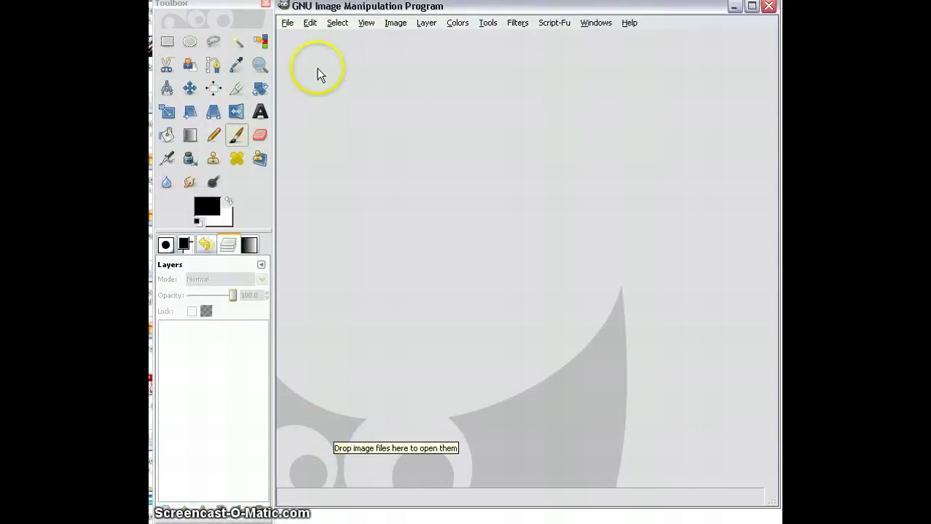
click(287, 24)
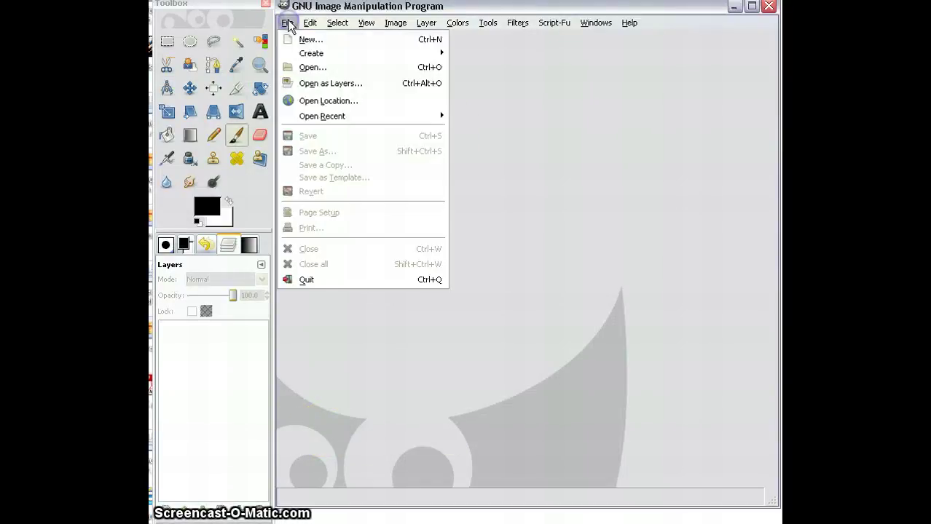
click(298, 69)
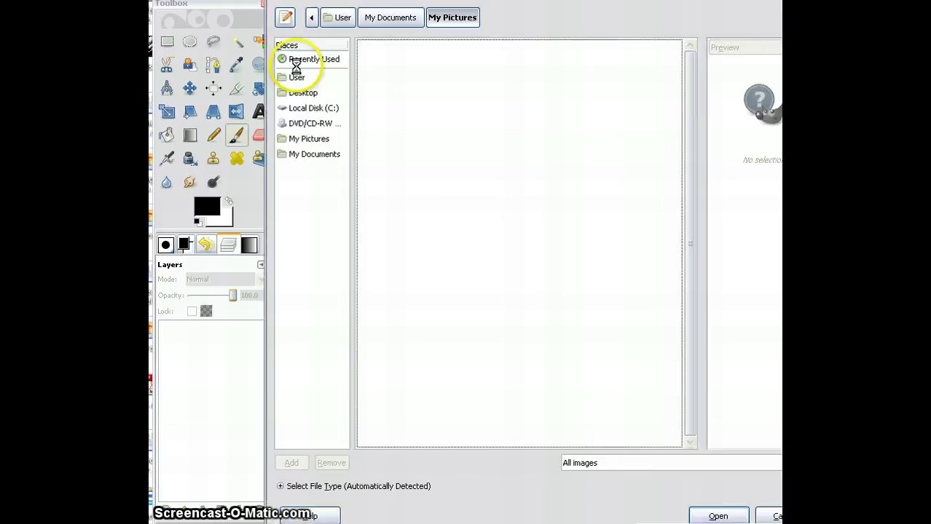
click(303, 109)
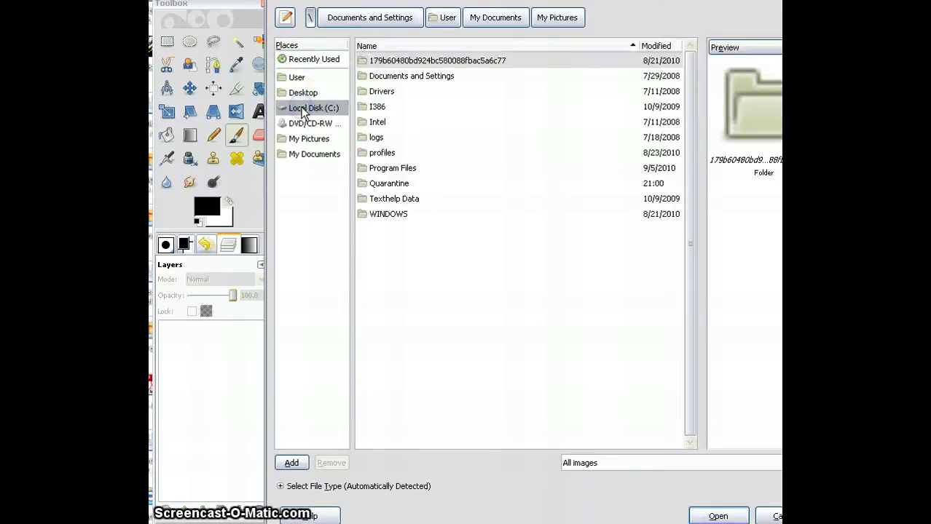
double_click(383, 154)
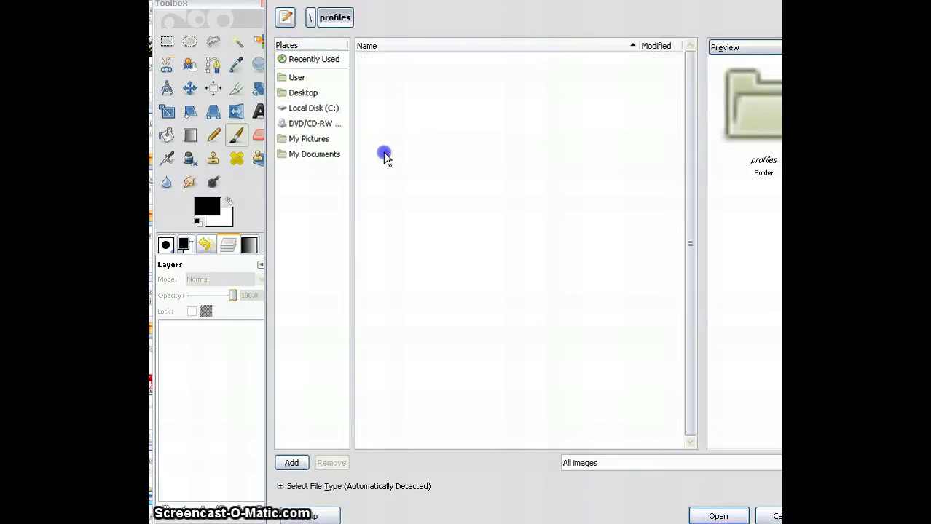
click(398, 64)
double_click(399, 64)
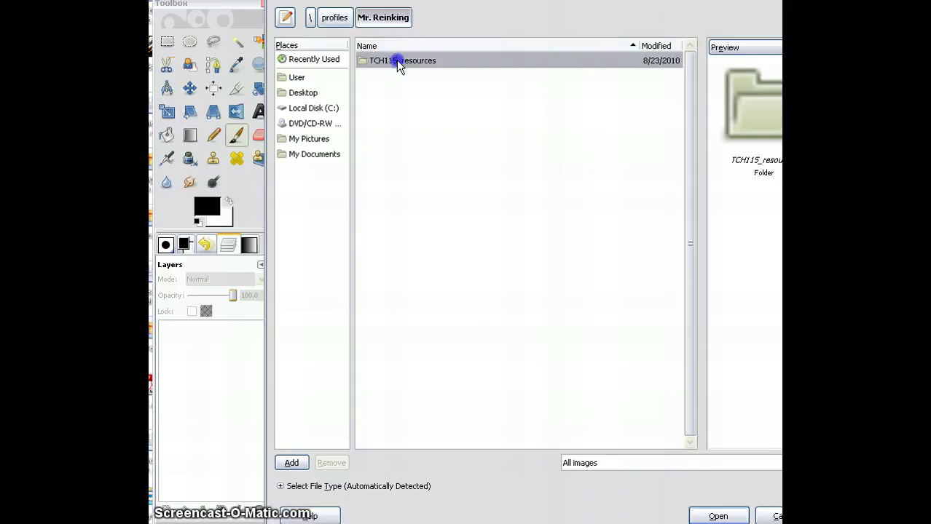
double_click(395, 65)
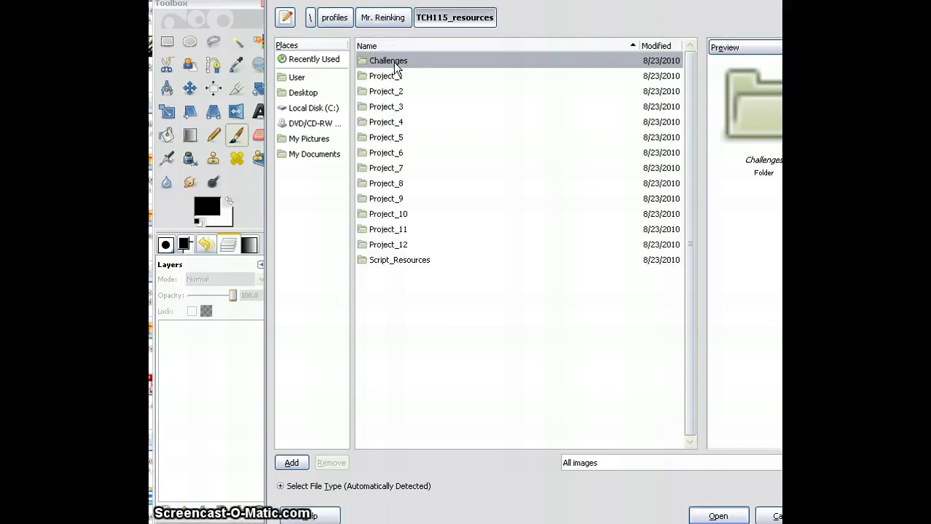
double_click(384, 244)
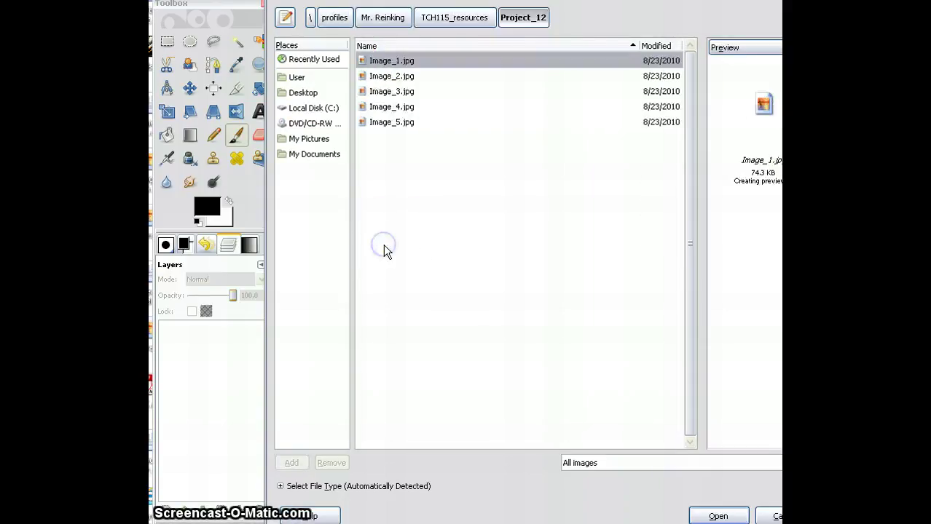
Step: Preview Image_3.jpg and Image_4.jpg in the Project_12 folder and open Image_4.jpg
click(391, 92)
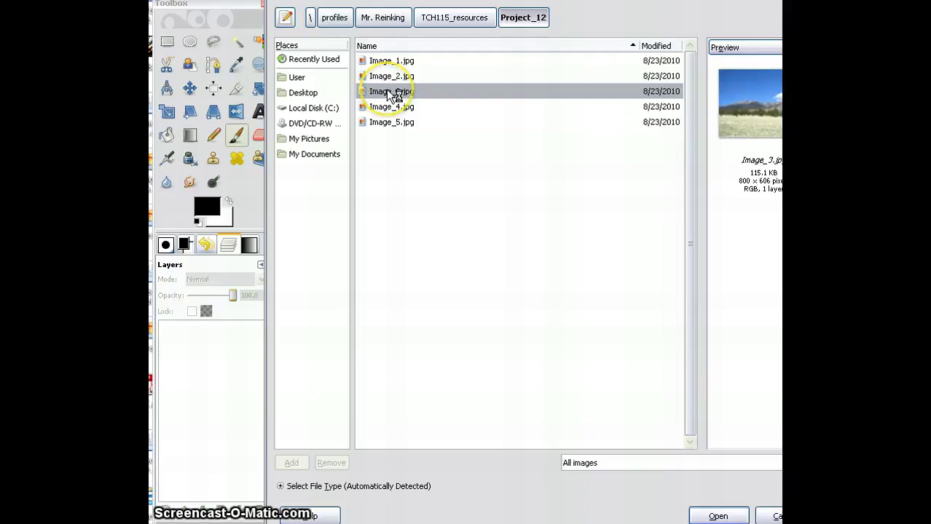
click(378, 107)
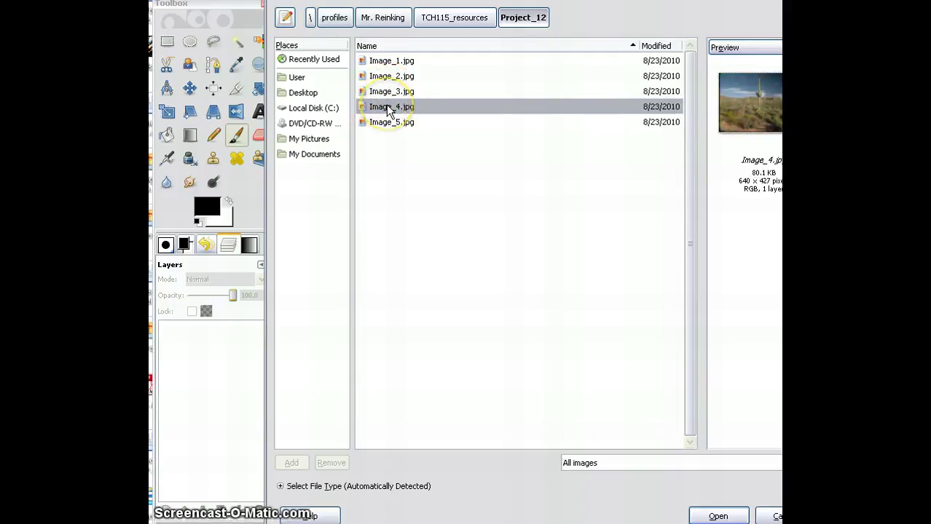
click(725, 516)
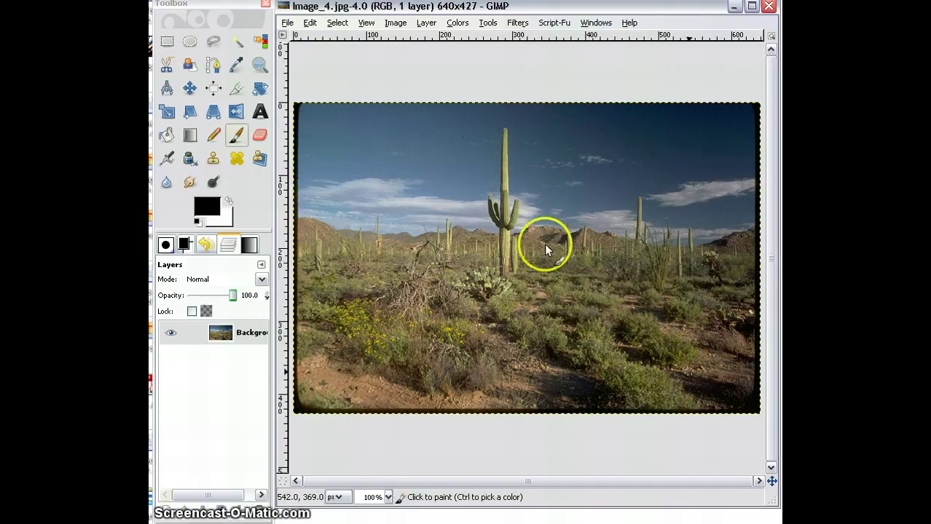
Step: Copy the entire cactus image, paste it, and turn the floating selection into a new layer
click(337, 23)
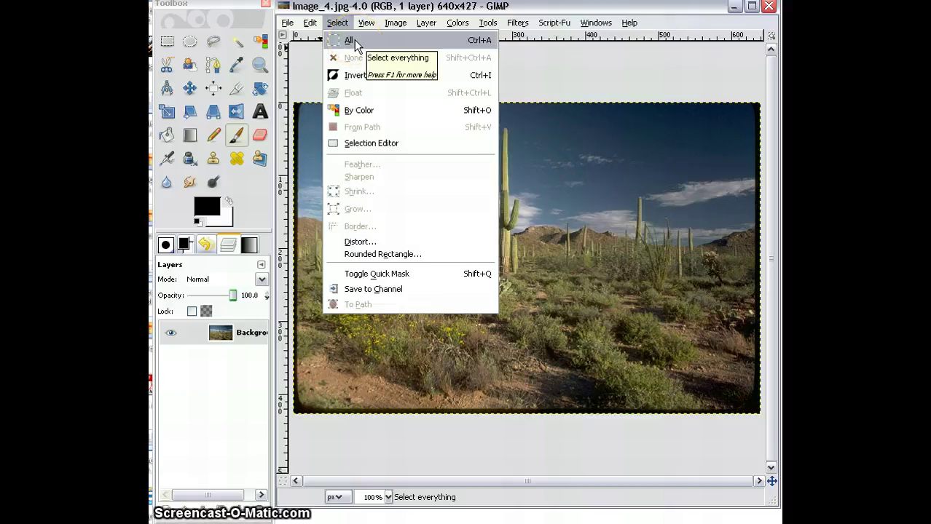
click(349, 40)
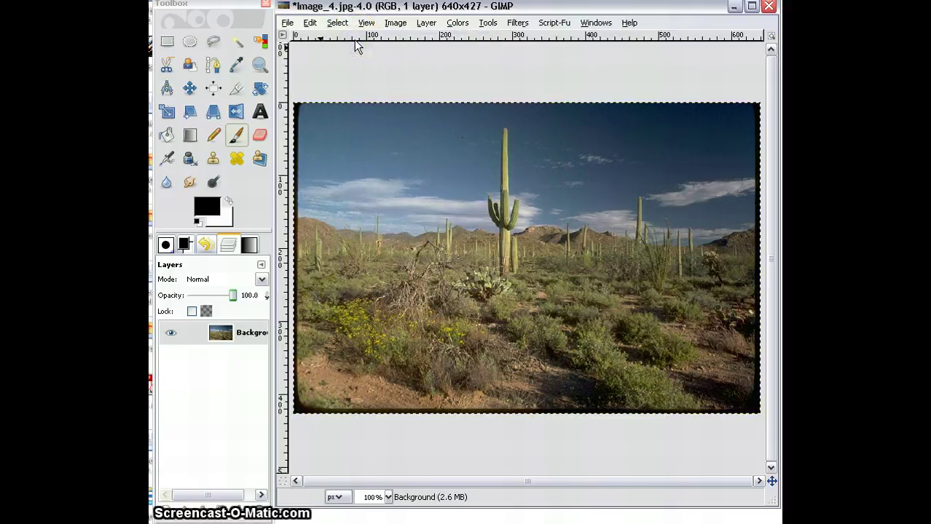
key(ctrl+c)
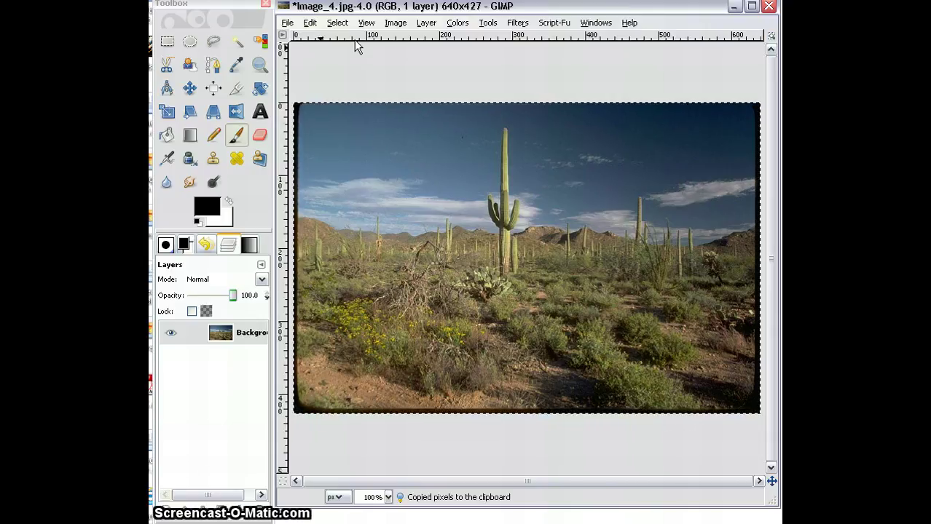
key(ctrl+v)
click(222, 339)
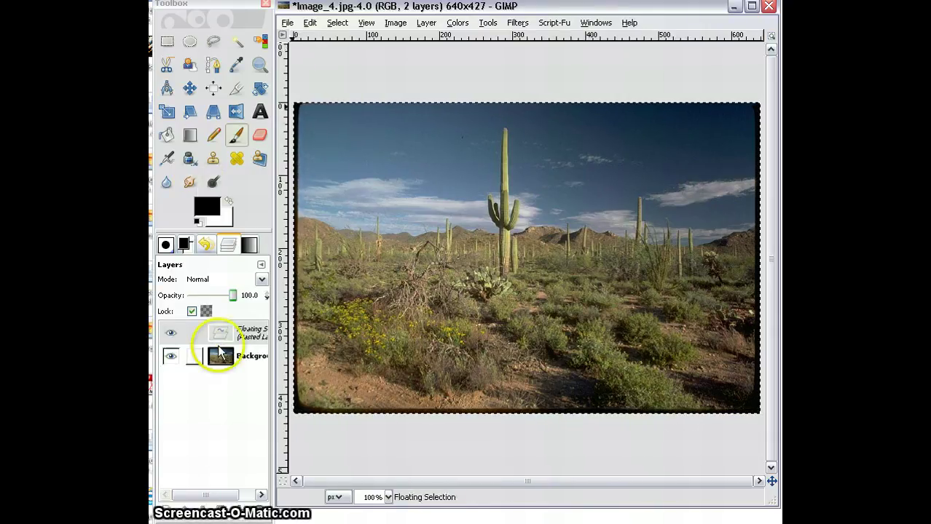
click(245, 339)
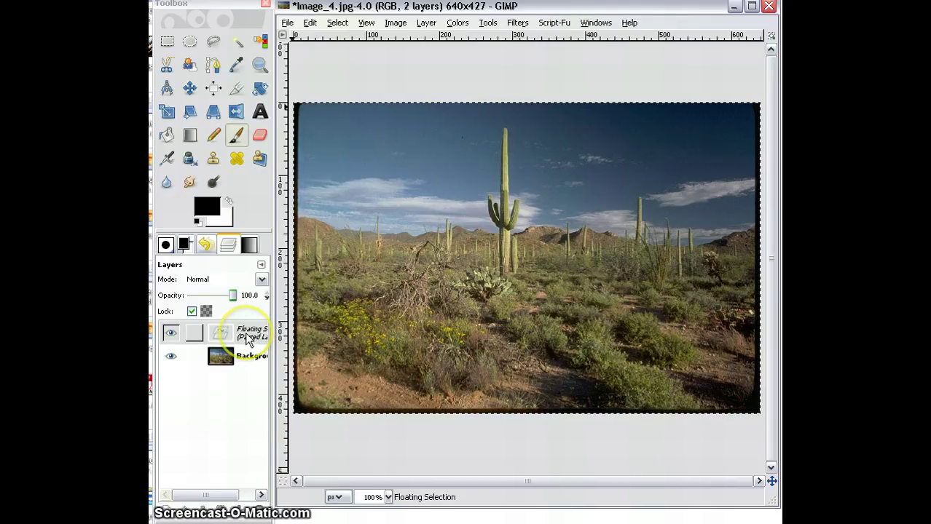
click(167, 512)
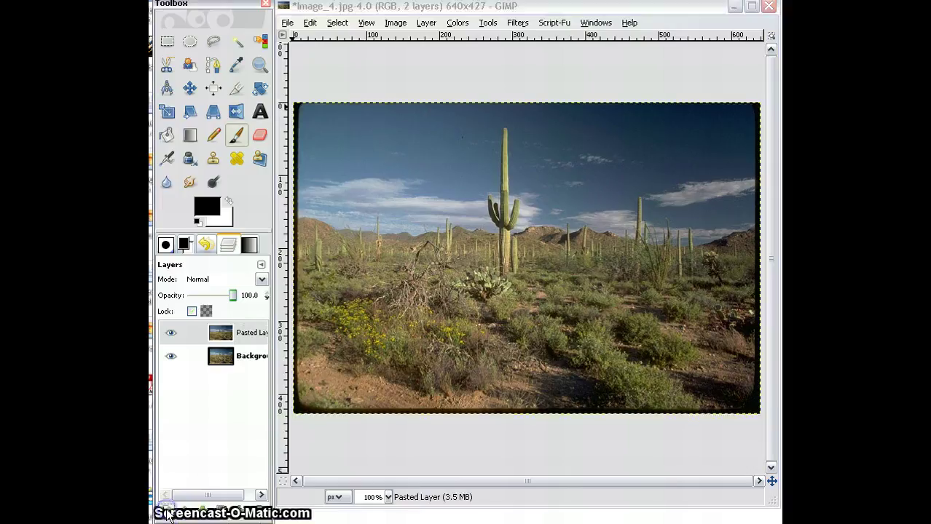
click(258, 401)
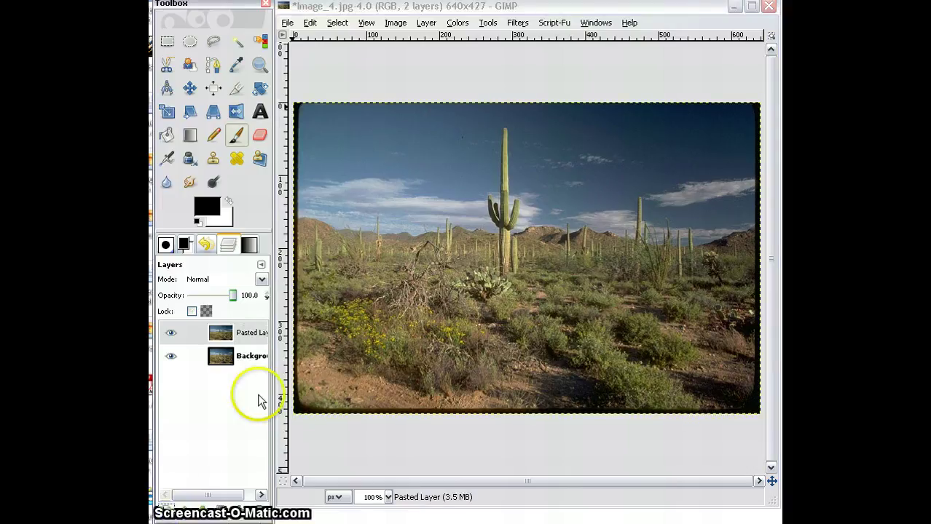
Step: Rename the pasted layer as landscape
double_click(249, 334)
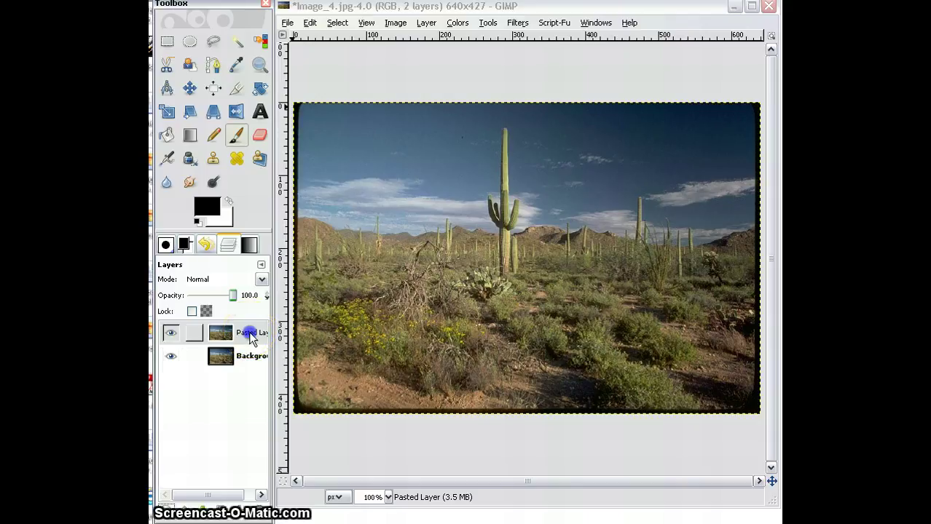
key(BackSpace)
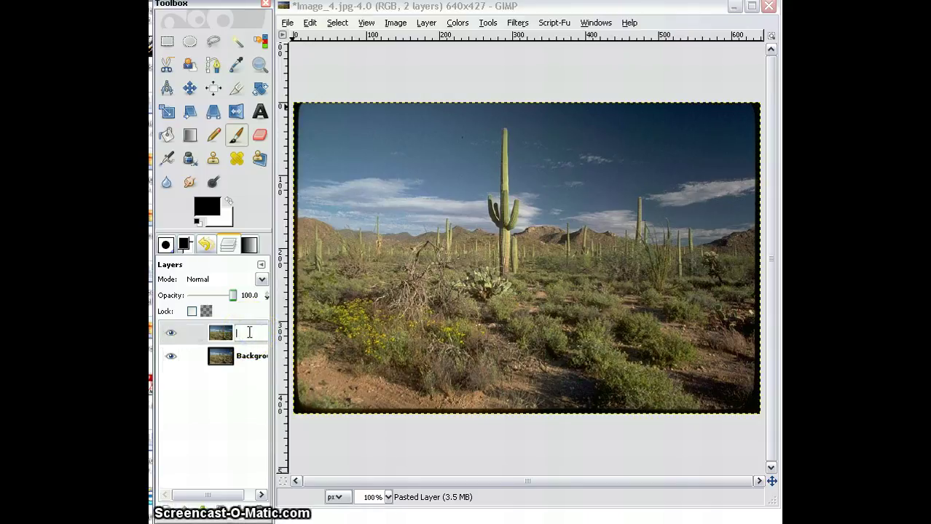
text(land)
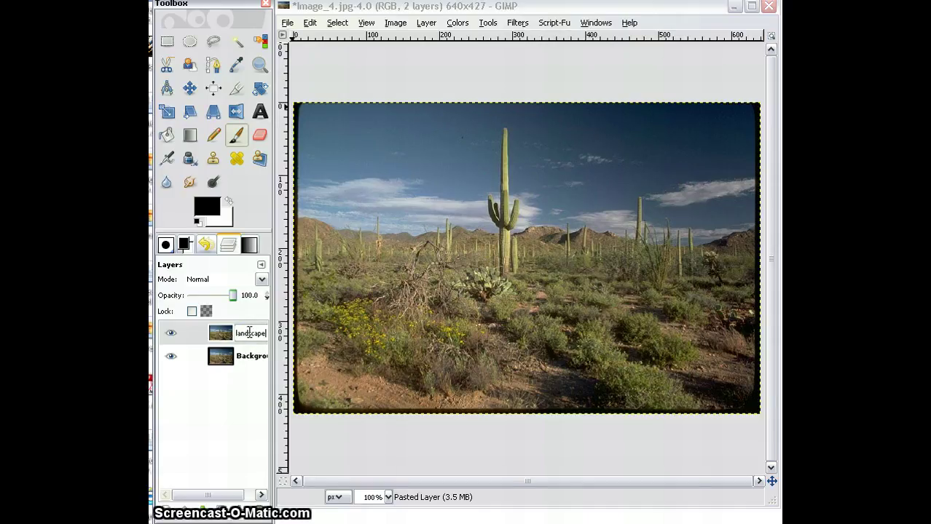
text(scape)
click(271, 370)
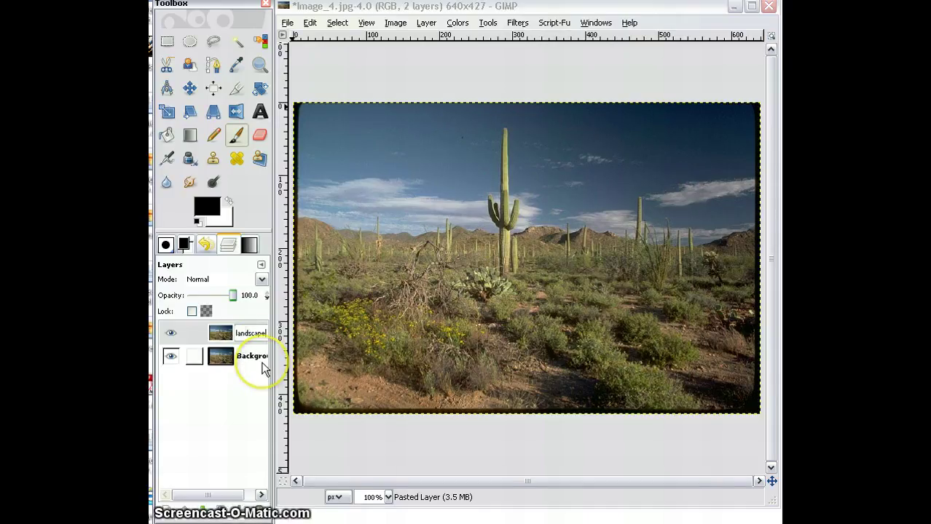
double_click(257, 329)
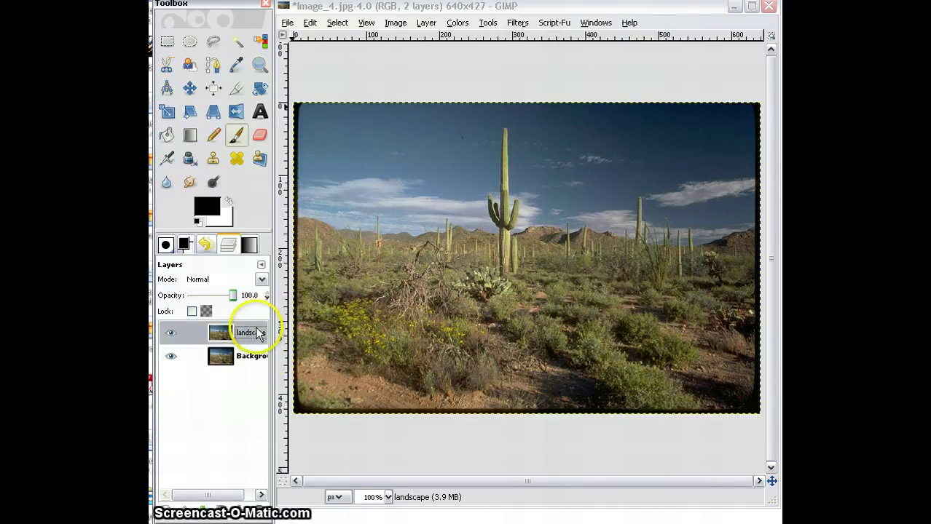
Step: Rename the Background layer as reflection
double_click(248, 356)
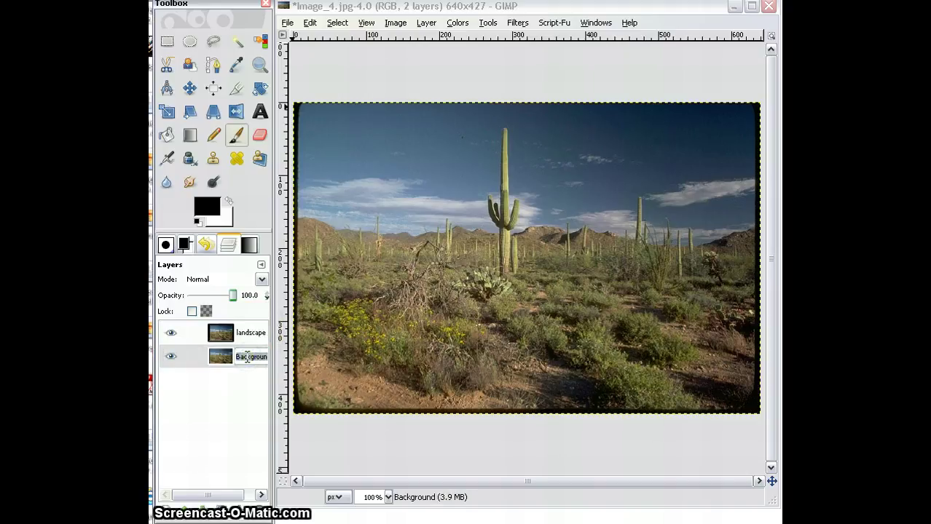
key(BackSpace)
text(reflection)
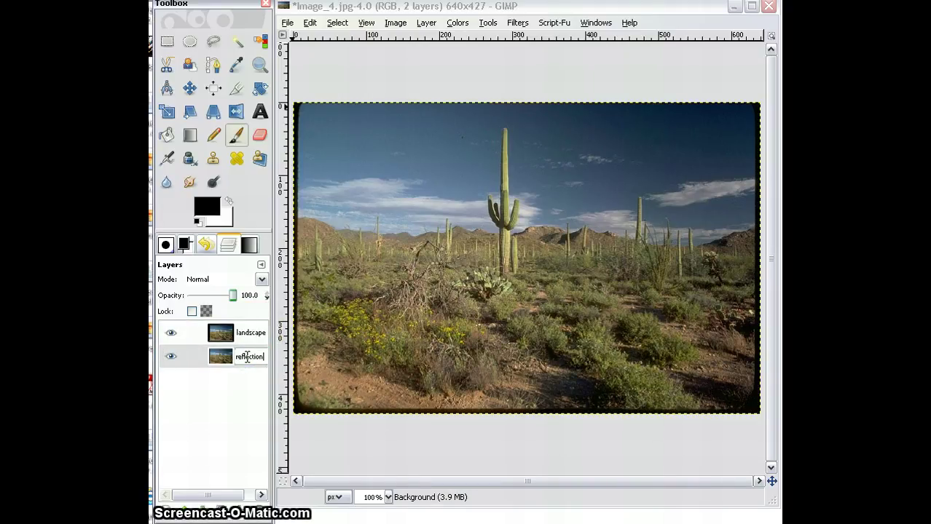
key(Return)
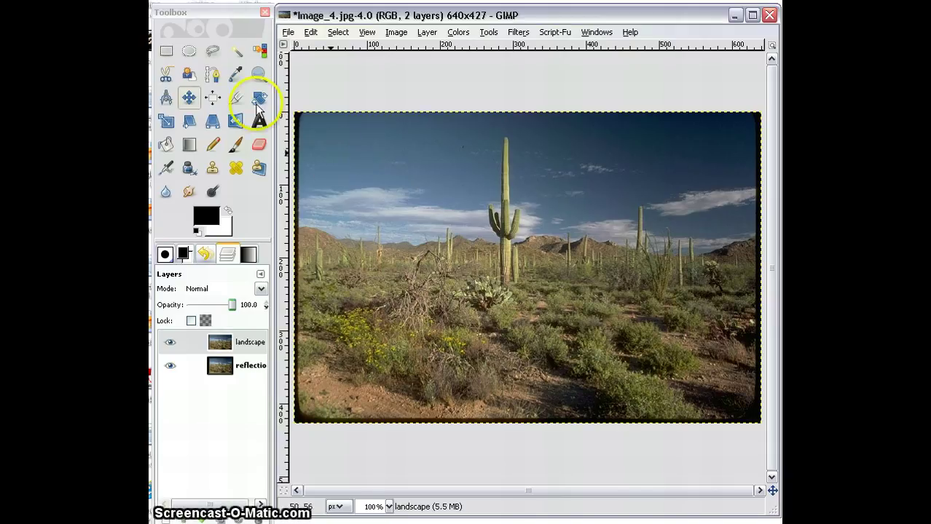
Step: With the Free Select tool, outline the foreground of the landscape layer below a wavy shoreline running across the full image width under the cactus
click(212, 51)
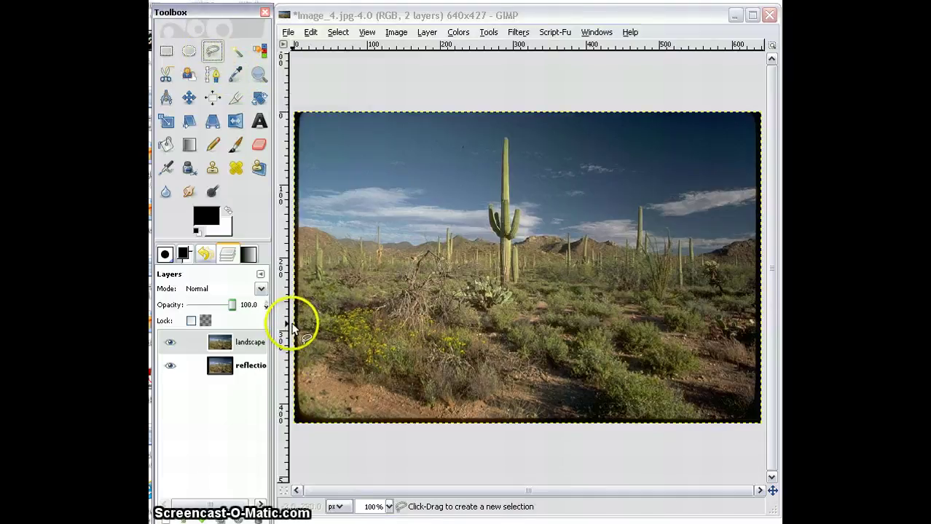
mouse_move(290, 324)
mouse_down()
mouse_move(494, 322)
mouse_move(670, 347)
mouse_move(720, 335)
mouse_move(765, 354)
mouse_move(769, 412)
mouse_move(746, 442)
mouse_move(633, 467)
mouse_move(501, 442)
mouse_up()
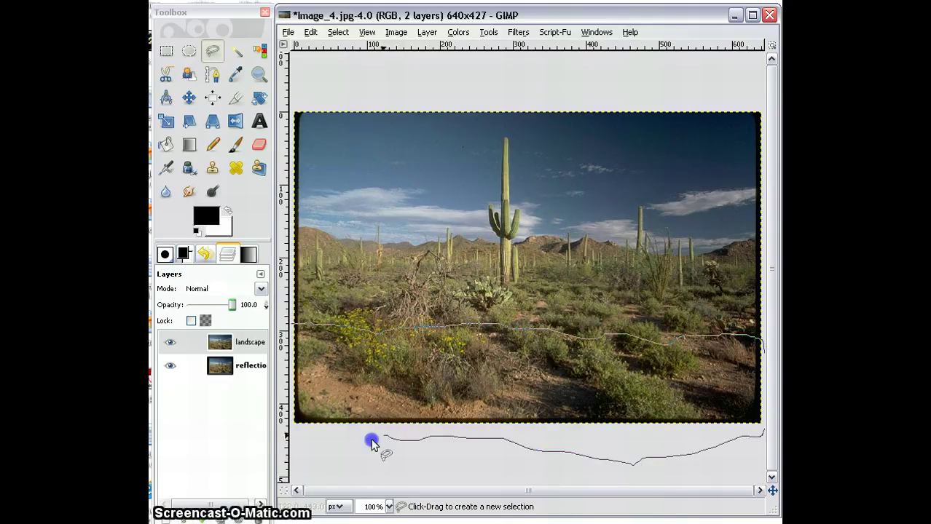
mouse_move(370, 442)
mouse_down()
mouse_move(324, 439)
mouse_move(293, 424)
mouse_up()
drag(290, 388, 295, 329)
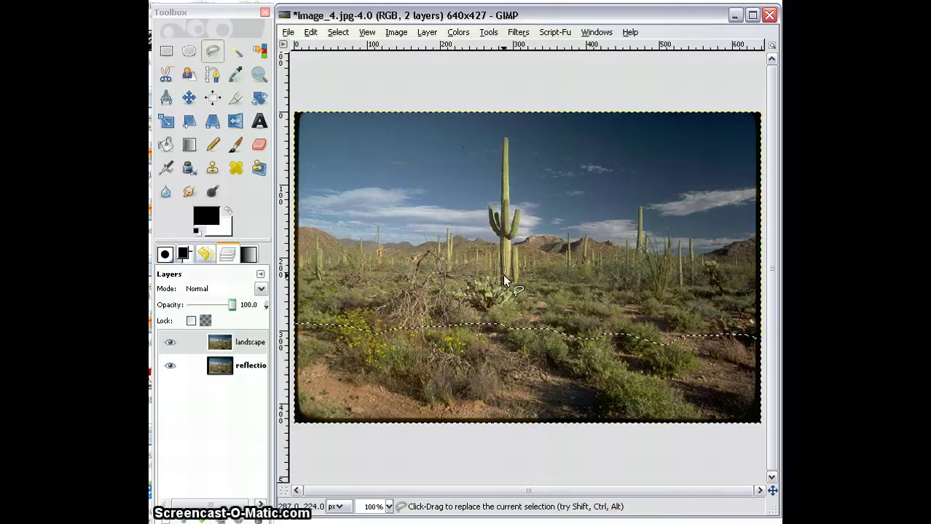
Step: Add a layer mask to the landscape layer, initialized to the selection with the mask inverted, and clear the selection
click(428, 33)
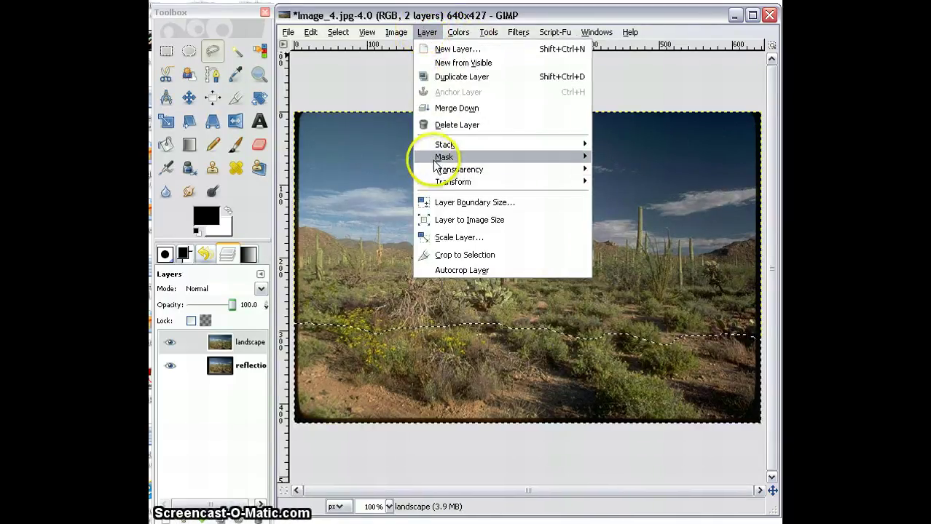
mouse_move(439, 156)
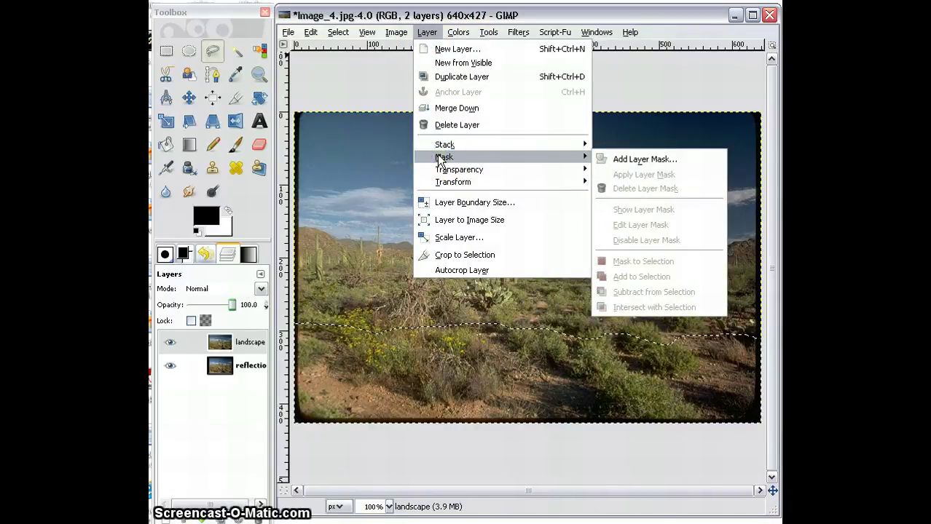
click(650, 160)
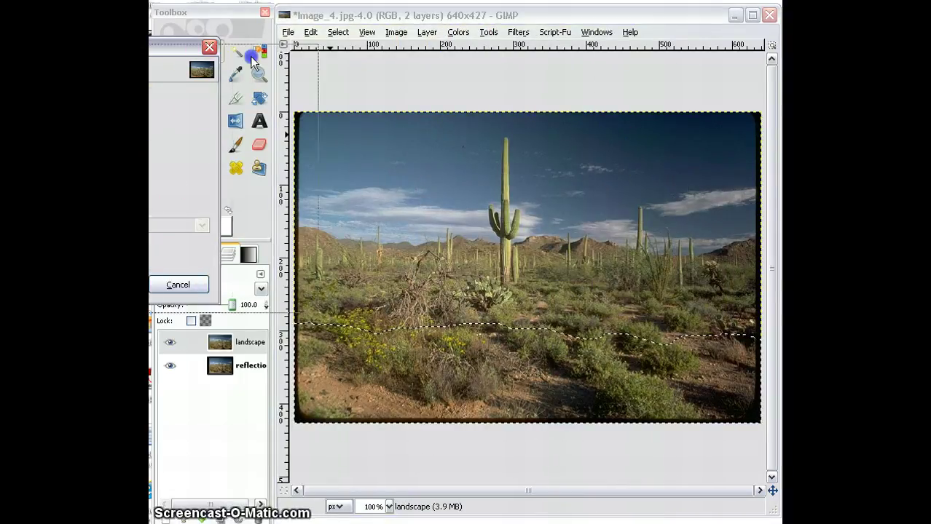
drag(125, 47, 397, 125)
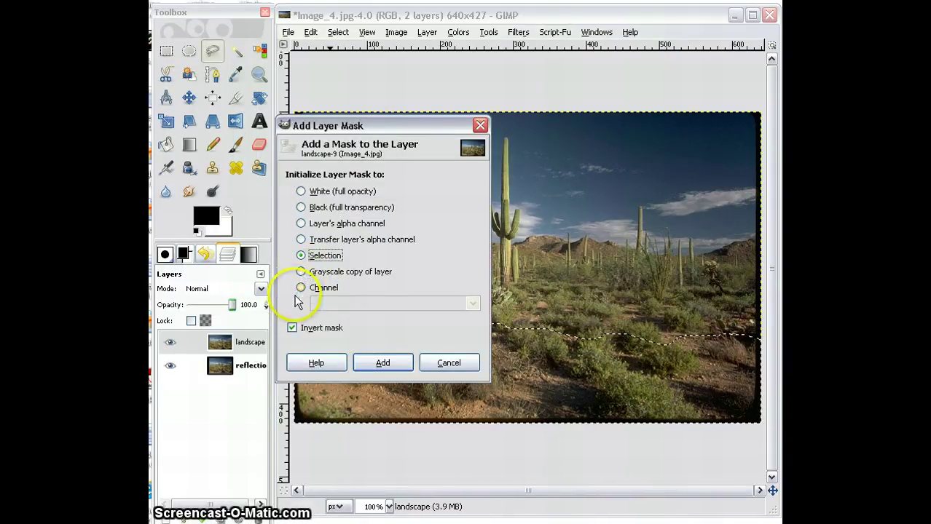
click(293, 329)
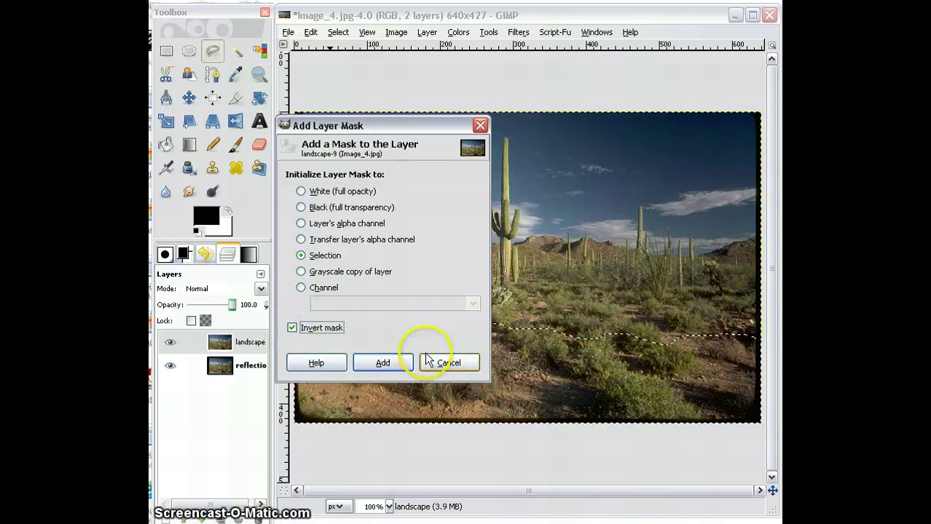
click(385, 362)
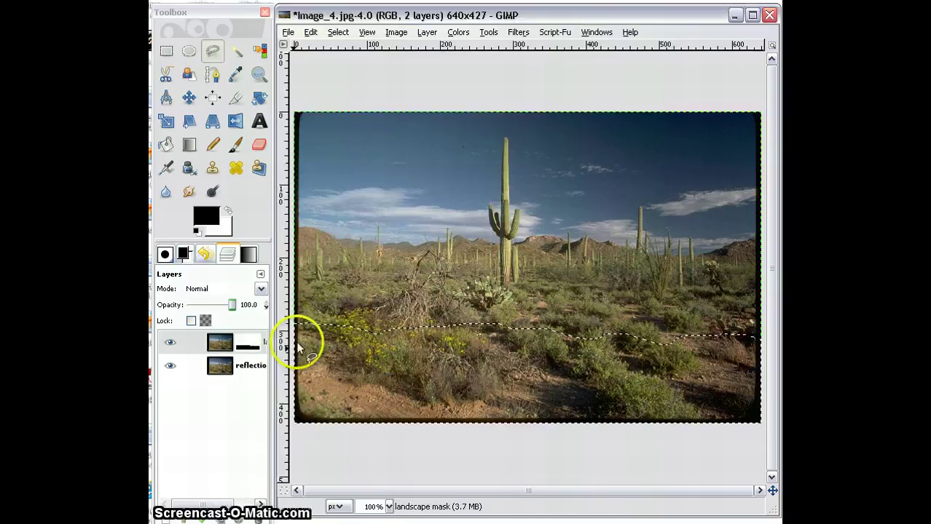
click(337, 32)
click(368, 67)
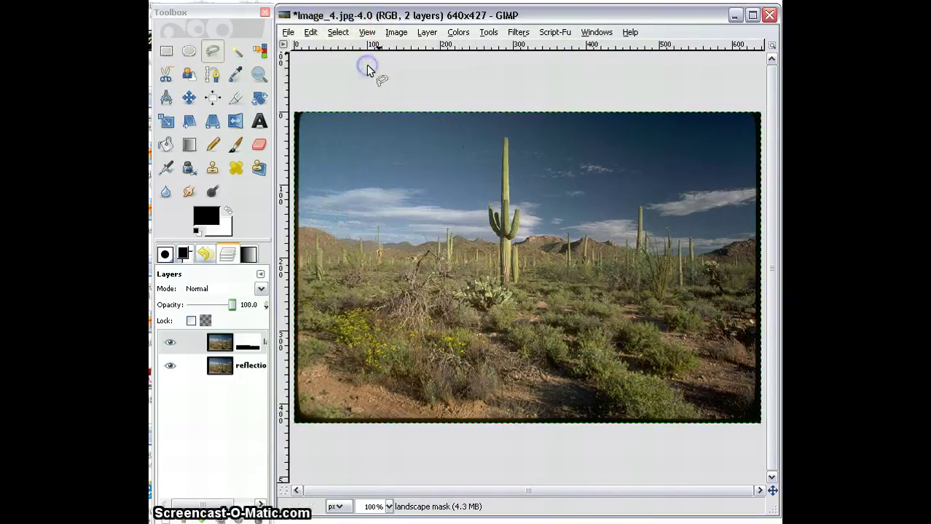
Step: Flip the reflection layer vertically and move it down about 80 px to align the mirrored landscape with the shoreline
key(m)
click(254, 362)
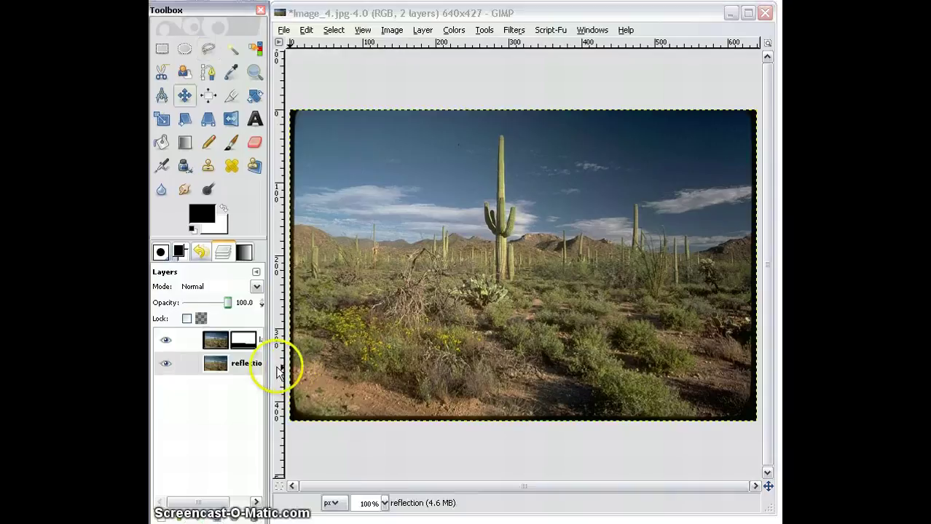
double_click(247, 365)
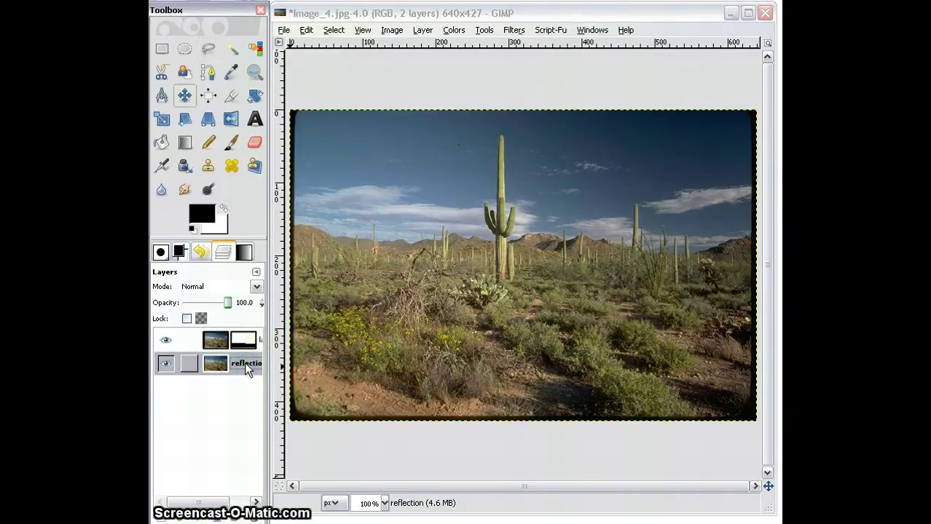
key(Return)
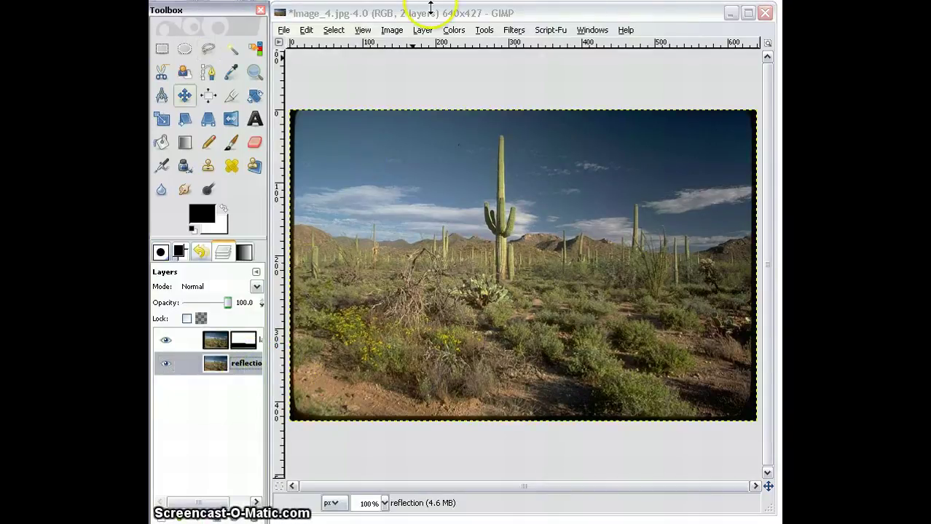
click(422, 31)
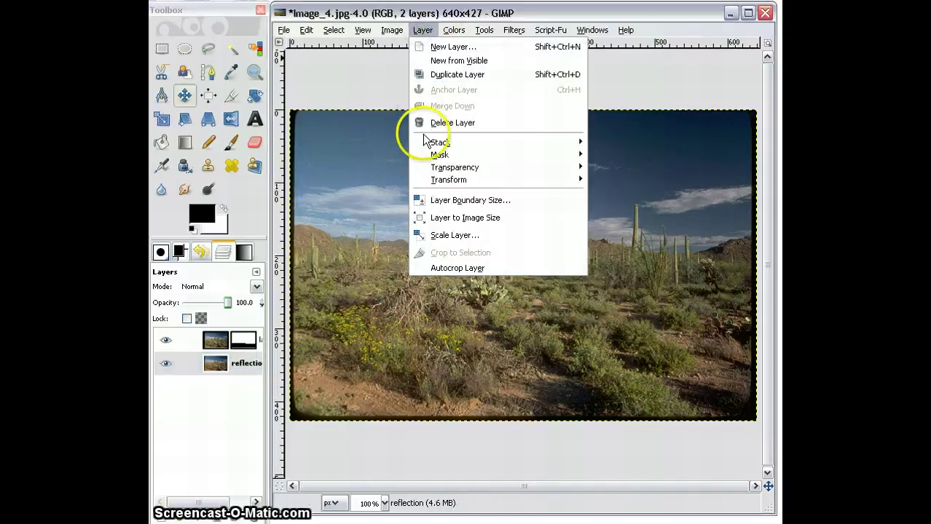
mouse_move(429, 179)
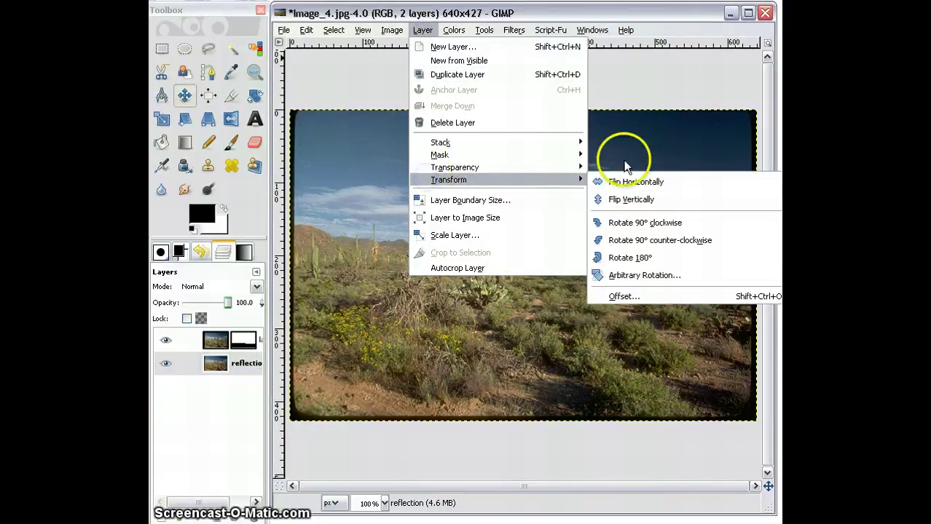
click(632, 201)
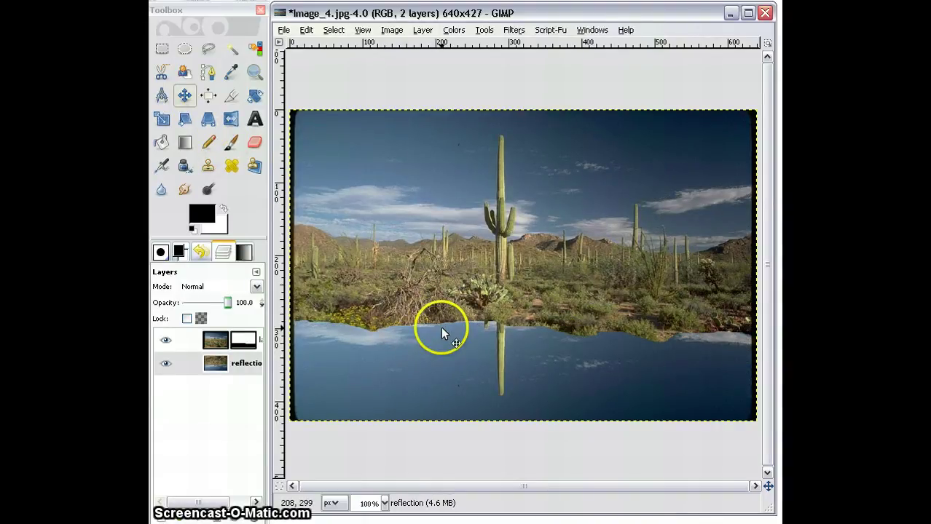
mouse_move(463, 347)
mouse_down()
mouse_move(465, 417)
mouse_move(464, 408)
mouse_up()
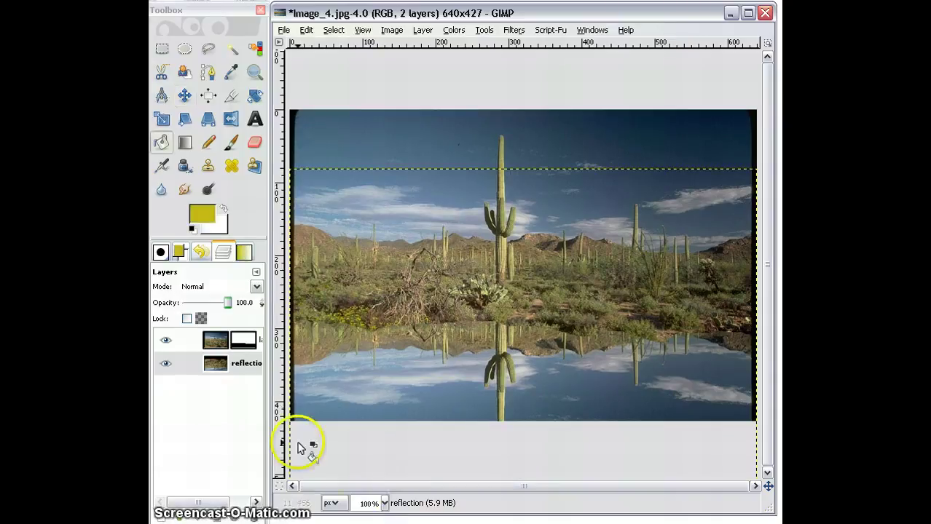
Step: Create a transparent 640 × 427 px layer named Blue Water directly above the reflection layer
click(415, 33)
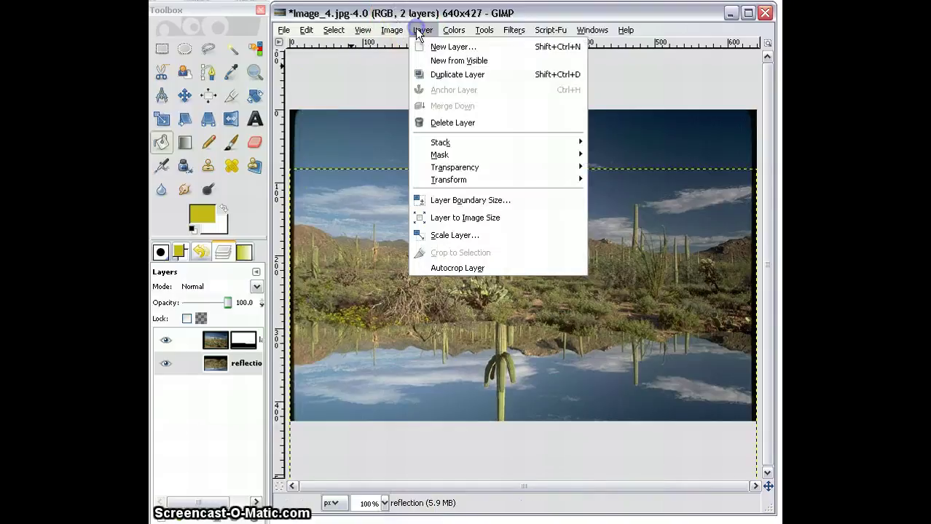
click(434, 46)
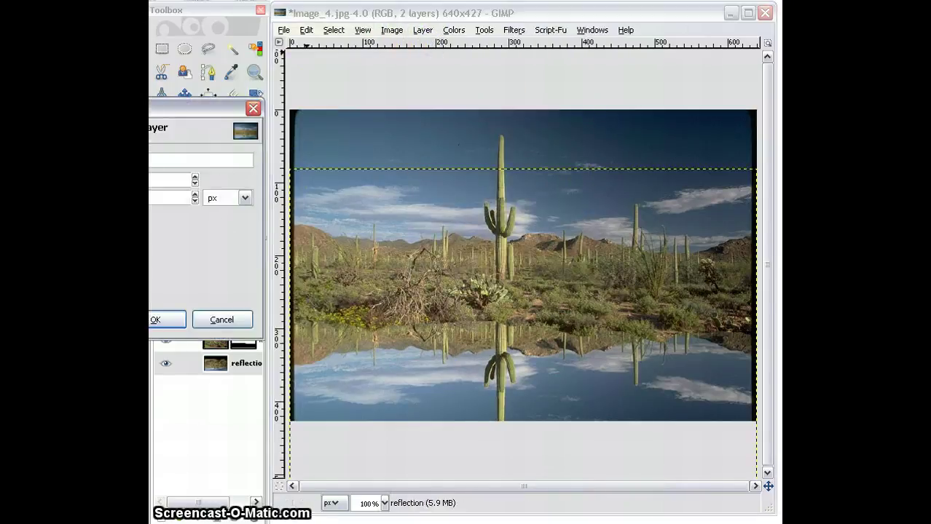
drag(160, 108, 310, 127)
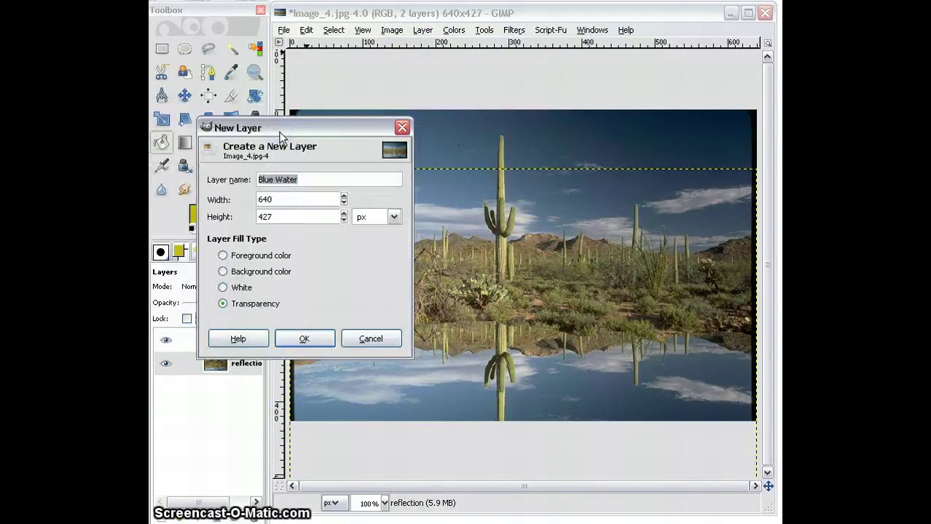
click(305, 338)
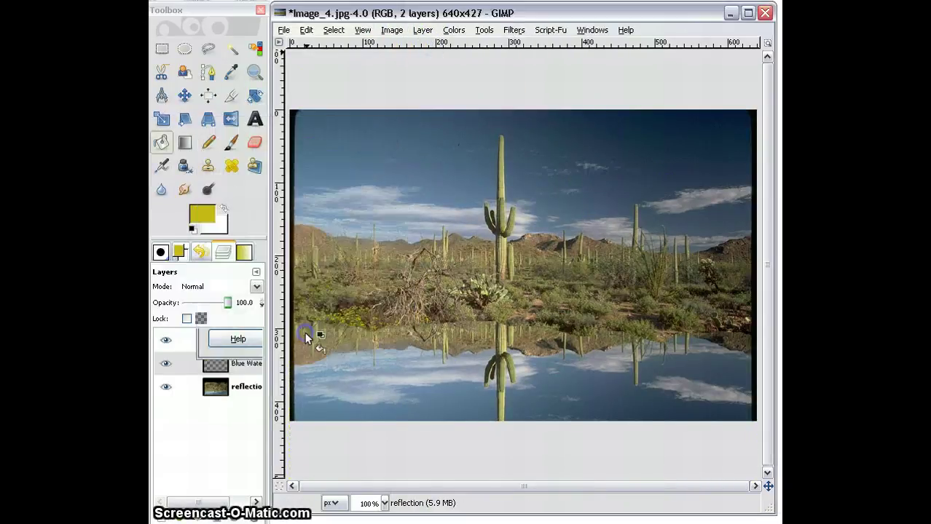
click(244, 340)
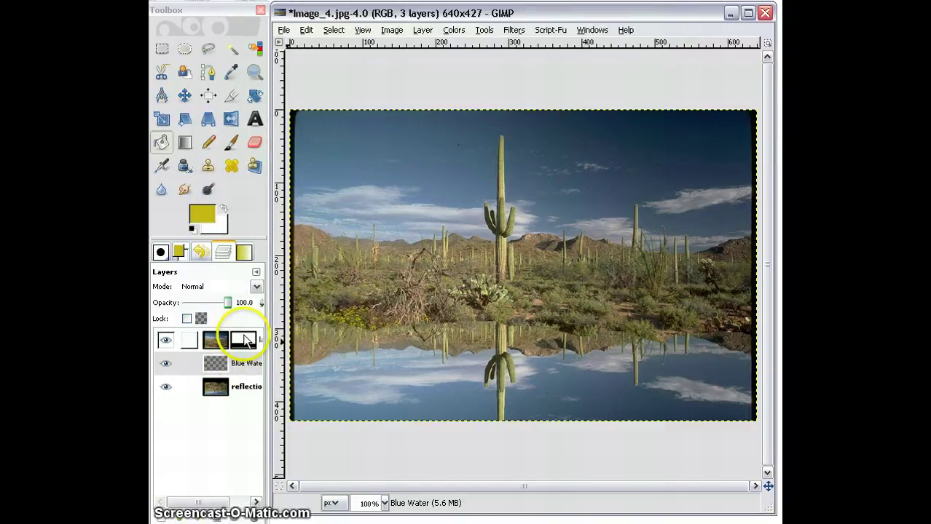
click(240, 362)
click(244, 387)
click(237, 340)
click(246, 390)
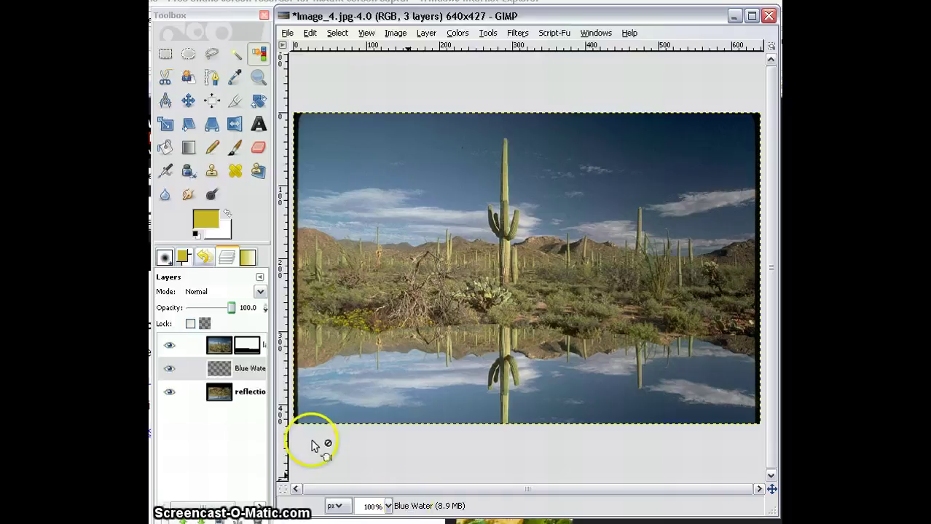
Step: Set the foreground color to a water blue, around 2895c8
click(208, 219)
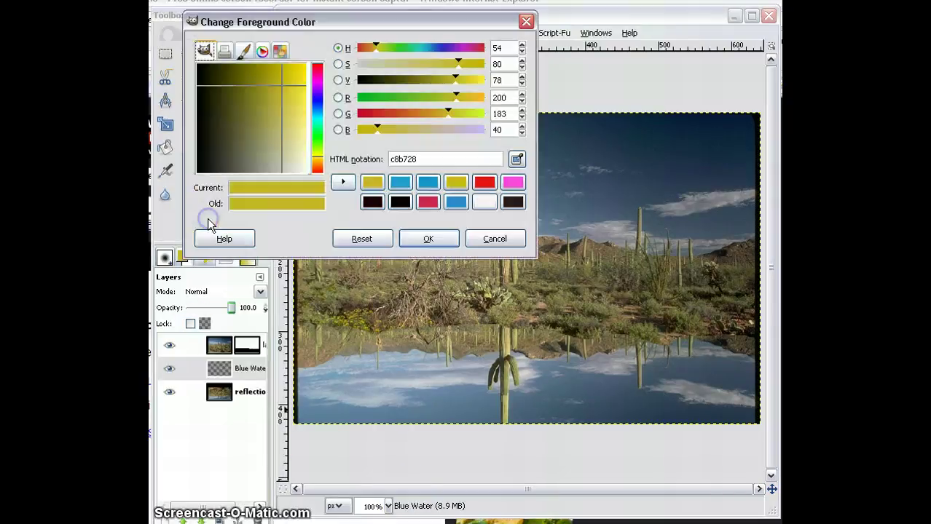
click(318, 124)
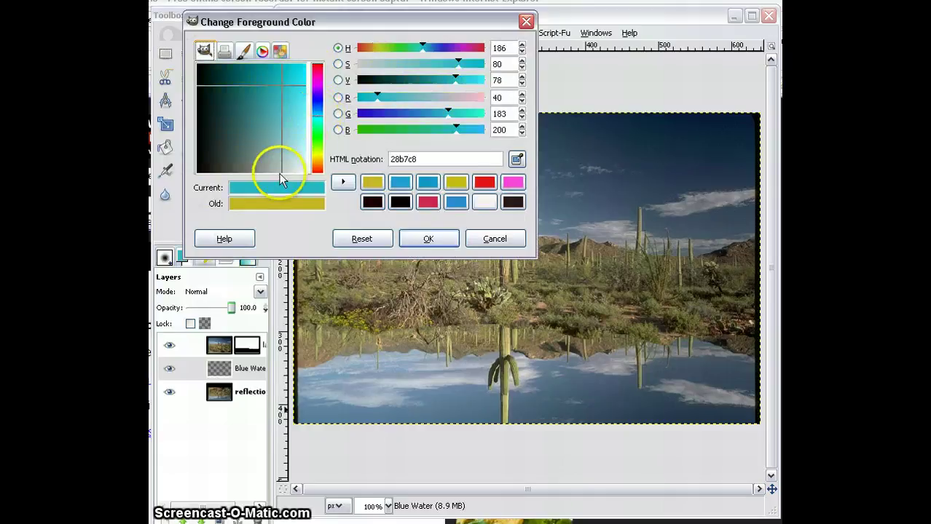
click(318, 120)
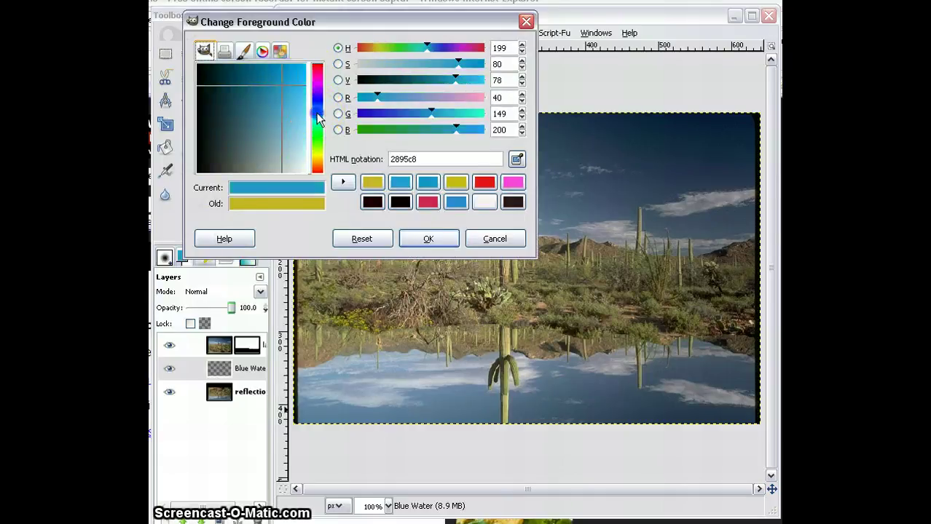
click(427, 239)
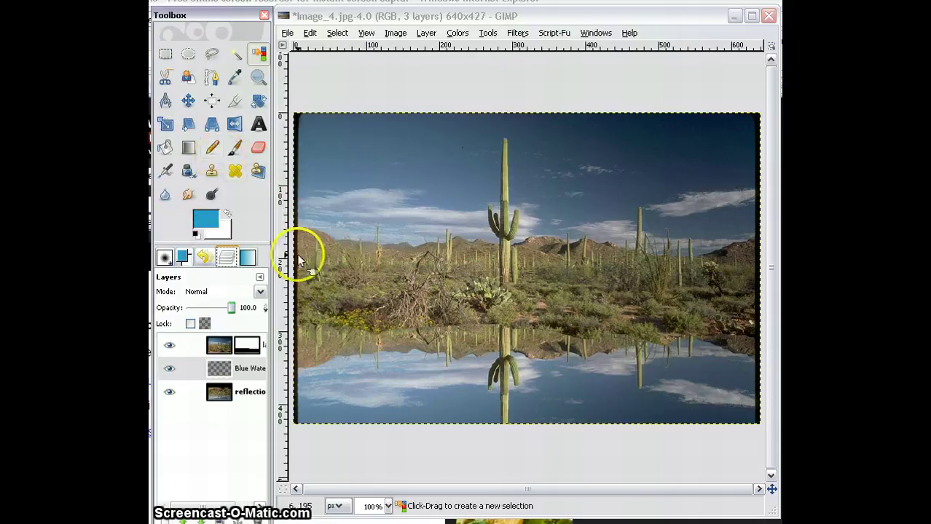
Step: Fill the Blue Water layer with the blue foreground color and lower its opacity to about 24.6
click(167, 147)
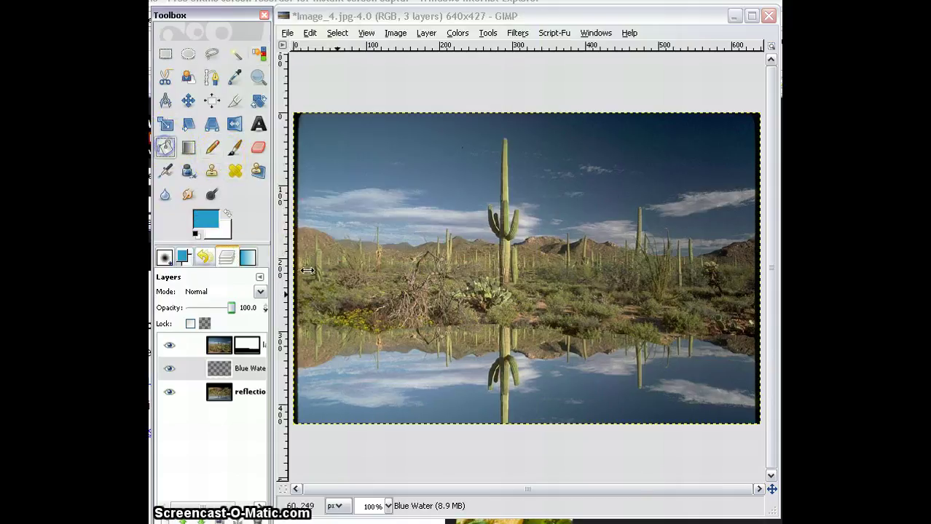
click(461, 362)
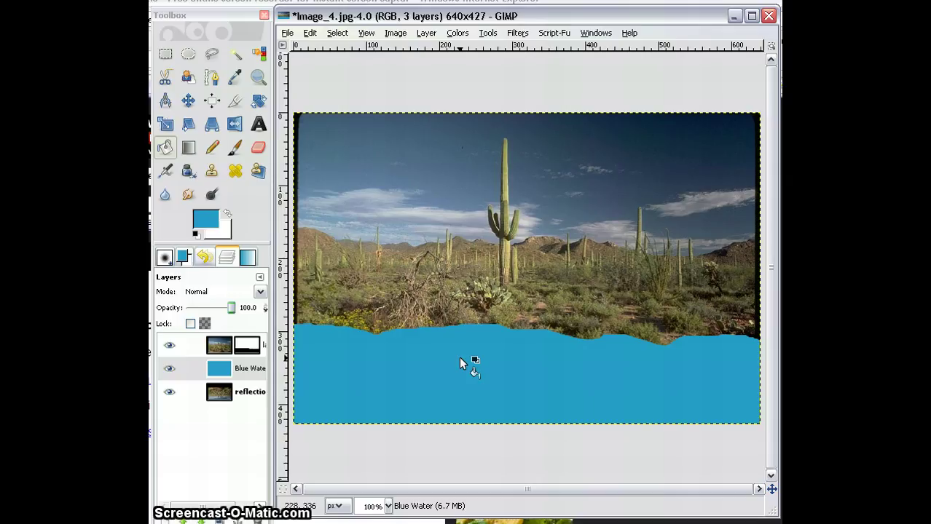
drag(233, 307, 201, 312)
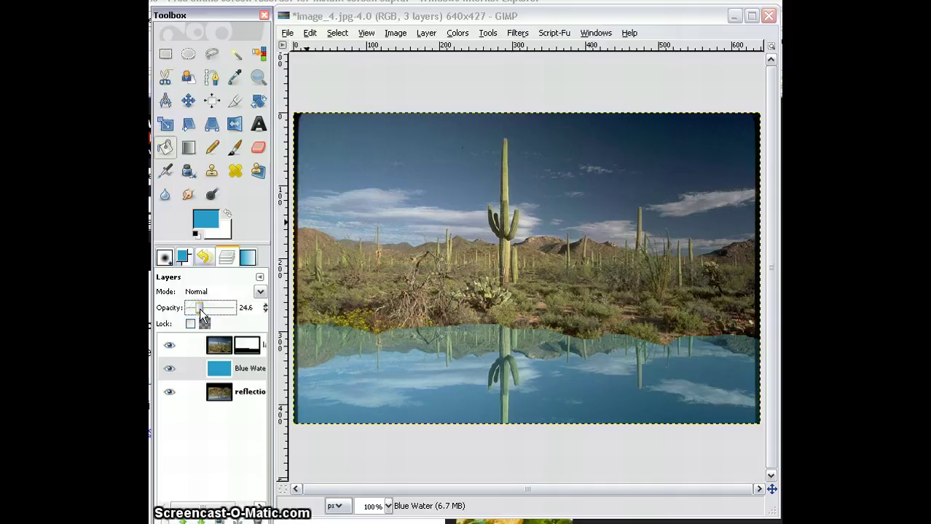
Step: Apply a Ripple distortion to the reflection layer with horizontal orientation, Sine wave, Smear edges, period 40, amplitude 5 and phase shift 0
click(247, 391)
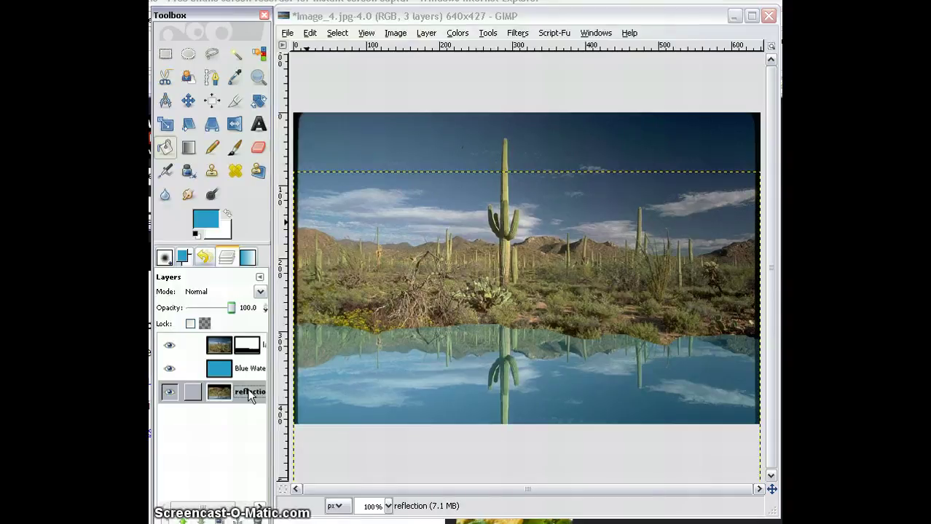
click(517, 34)
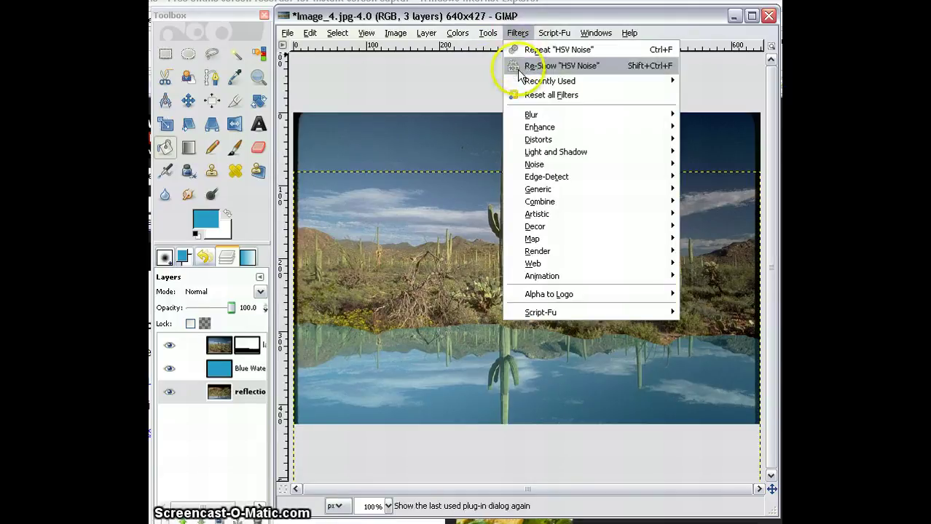
mouse_move(521, 130)
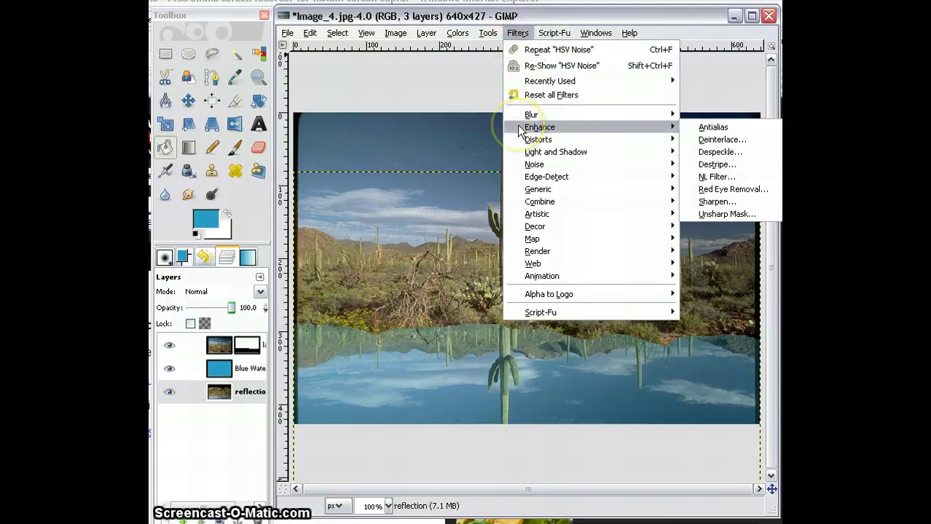
mouse_move(522, 153)
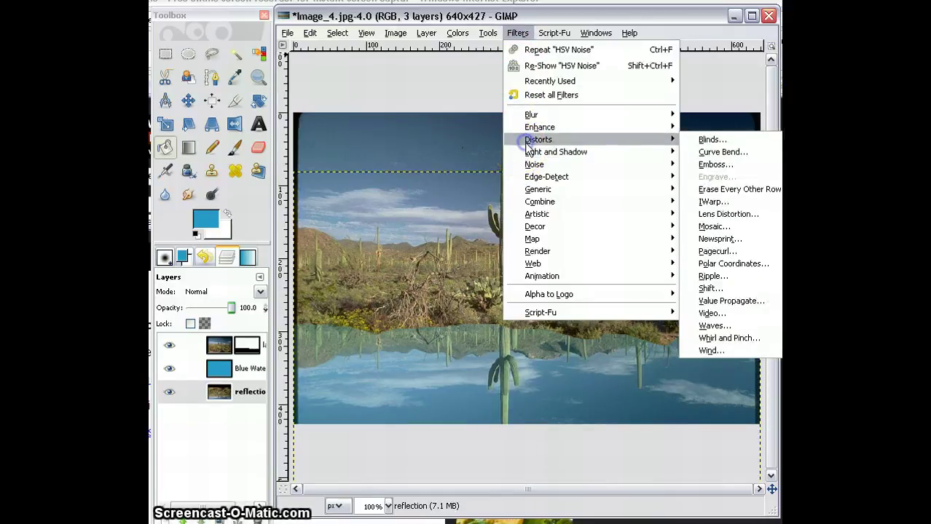
click(641, 142)
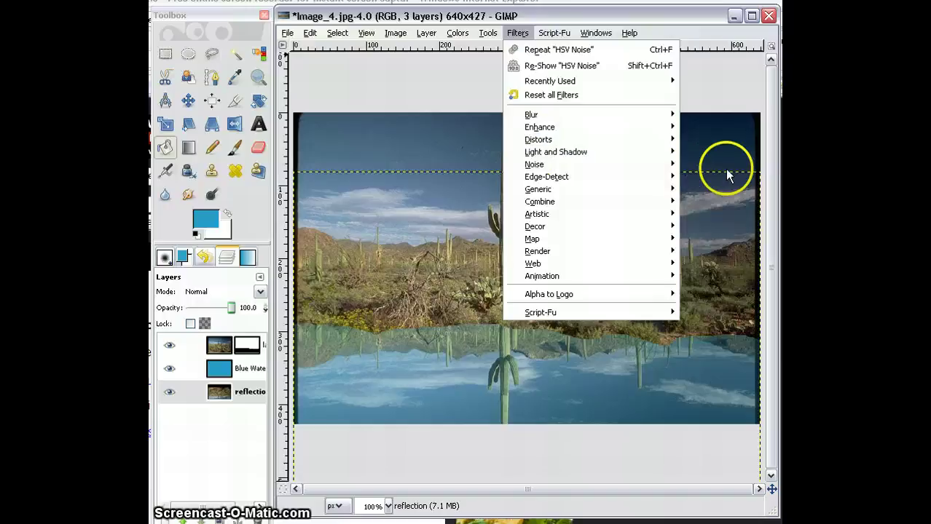
mouse_move(659, 142)
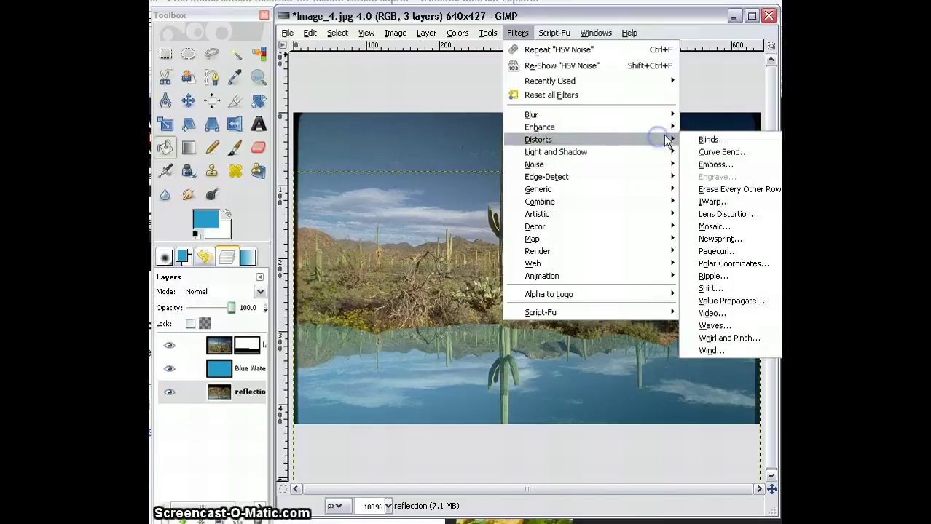
click(712, 277)
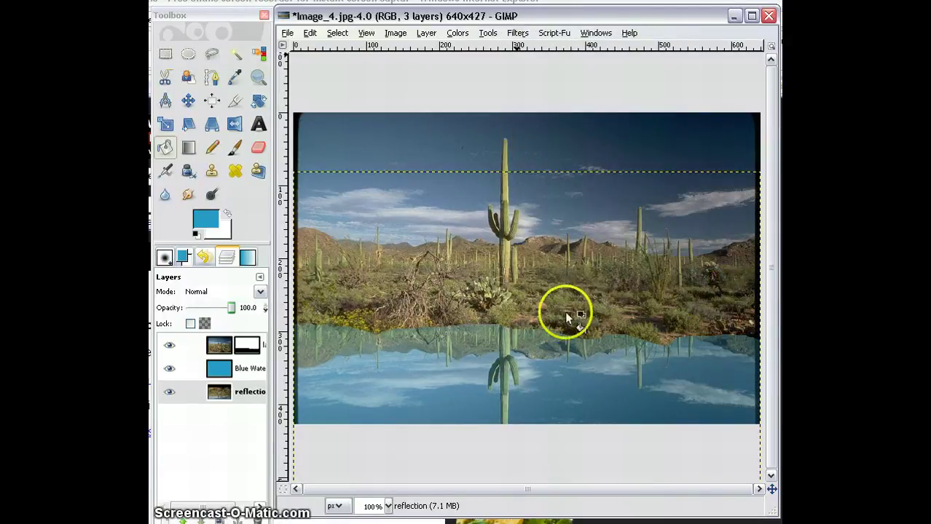
drag(187, 67, 397, 41)
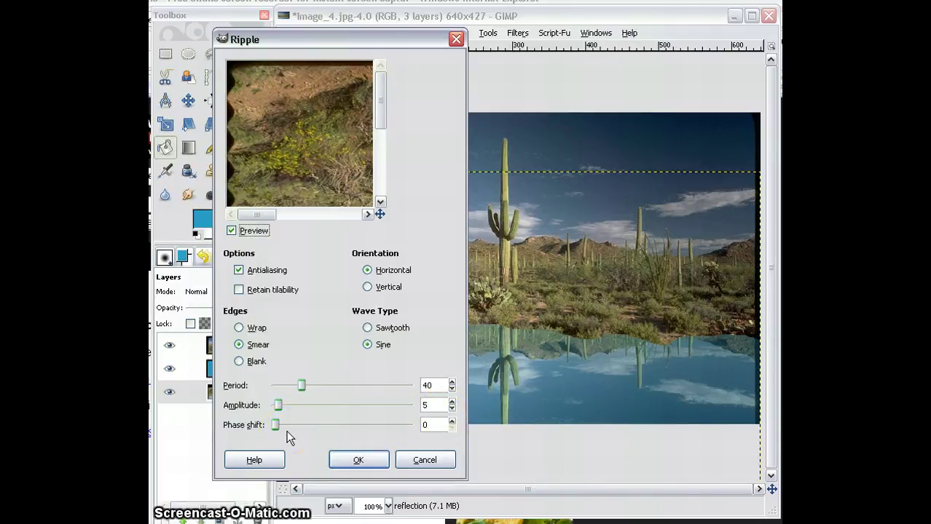
click(356, 460)
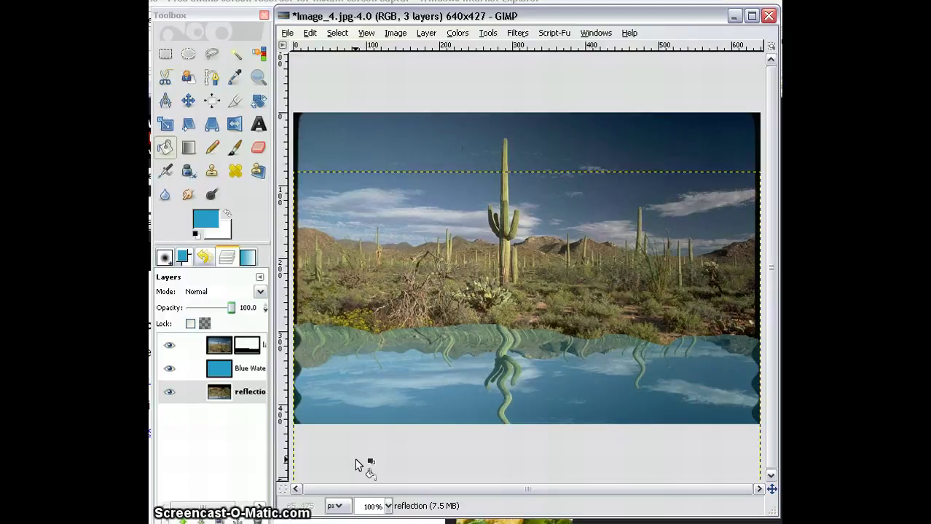
click(385, 339)
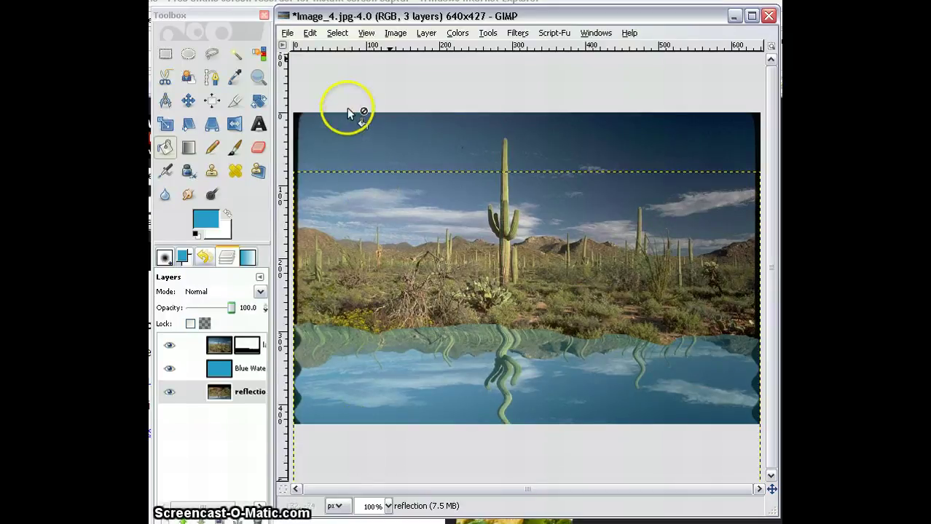
Step: Create a transparent 640 × 427 px layer named shore and move it to the top of the layer stack
click(394, 33)
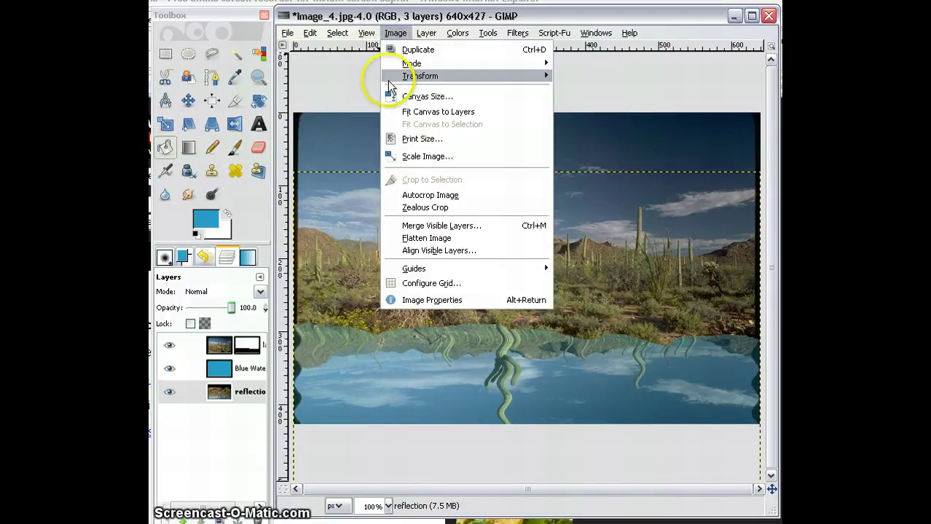
mouse_move(430, 35)
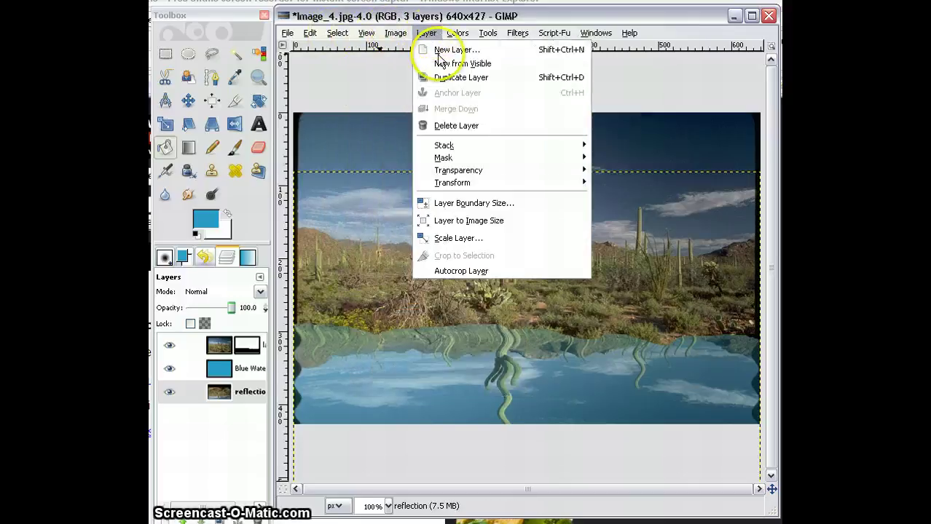
click(446, 49)
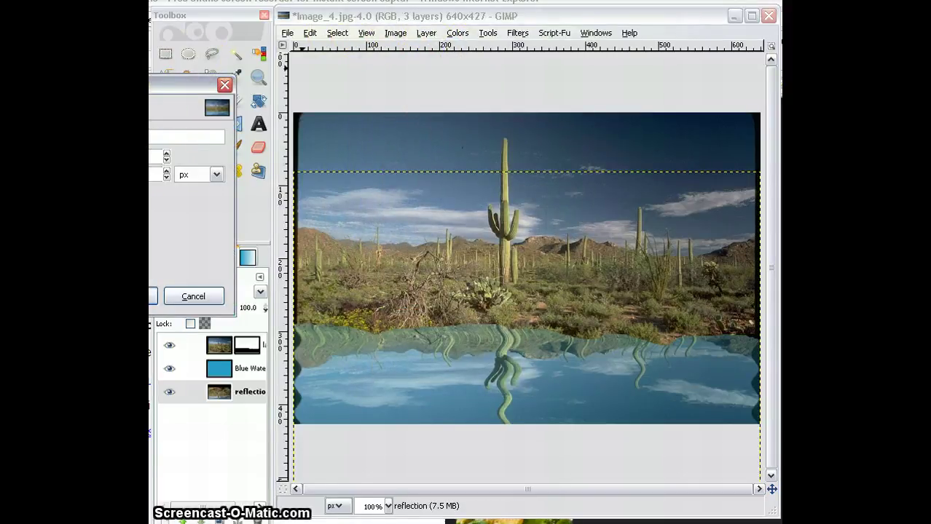
drag(127, 88, 385, 87)
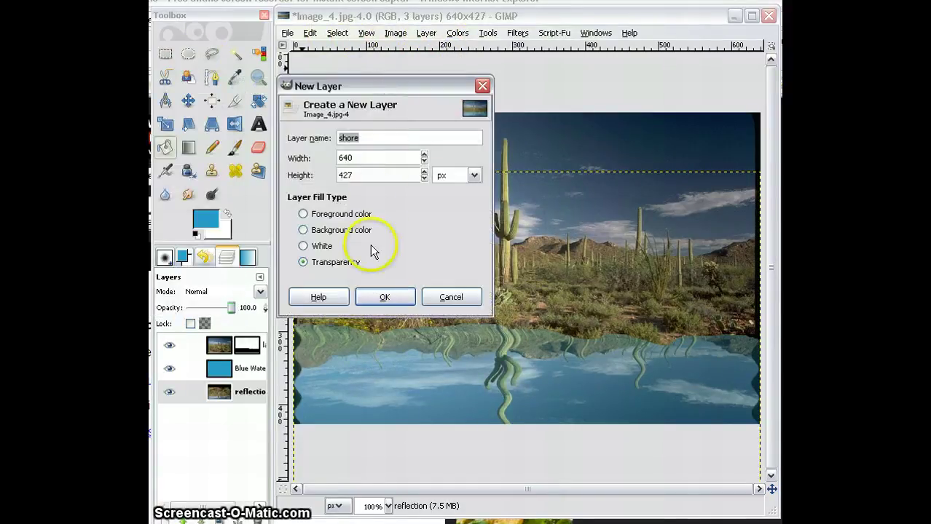
click(383, 297)
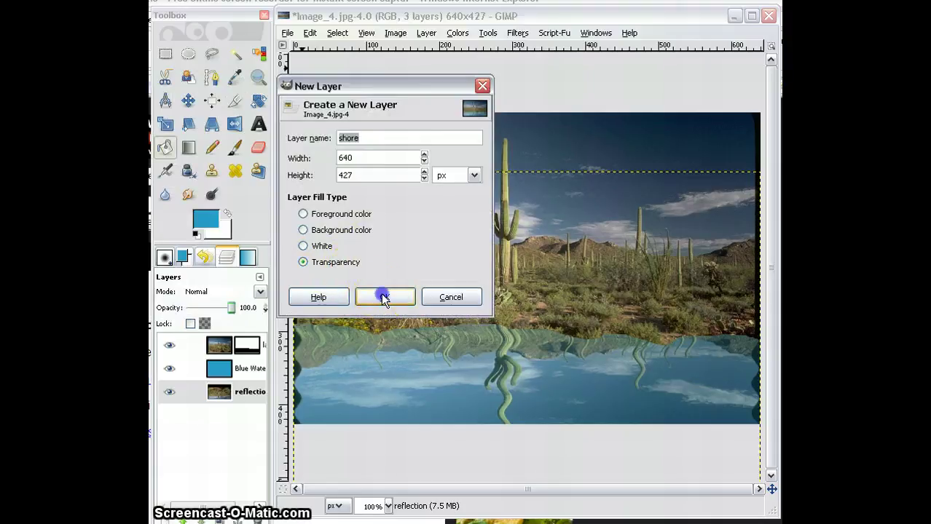
drag(260, 390, 250, 344)
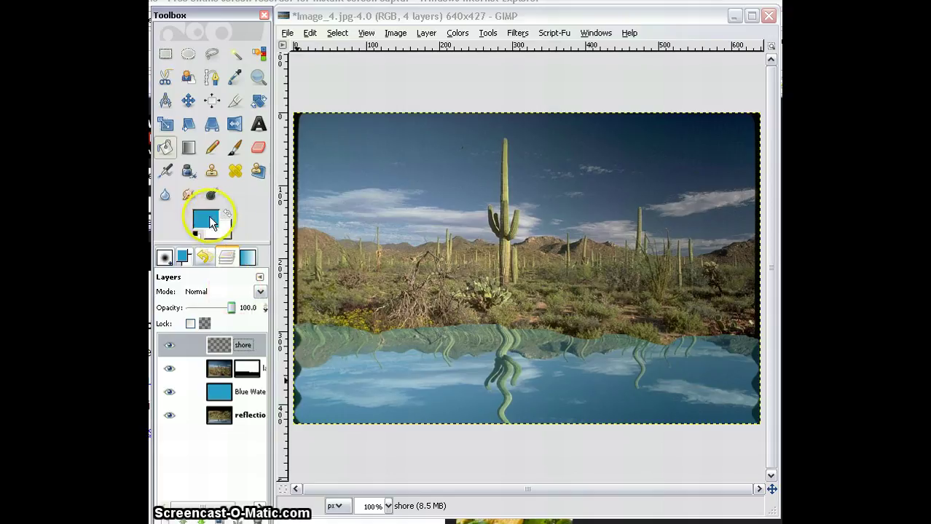
Step: Set the foreground color to a sandy yellow, around dcc024
click(208, 220)
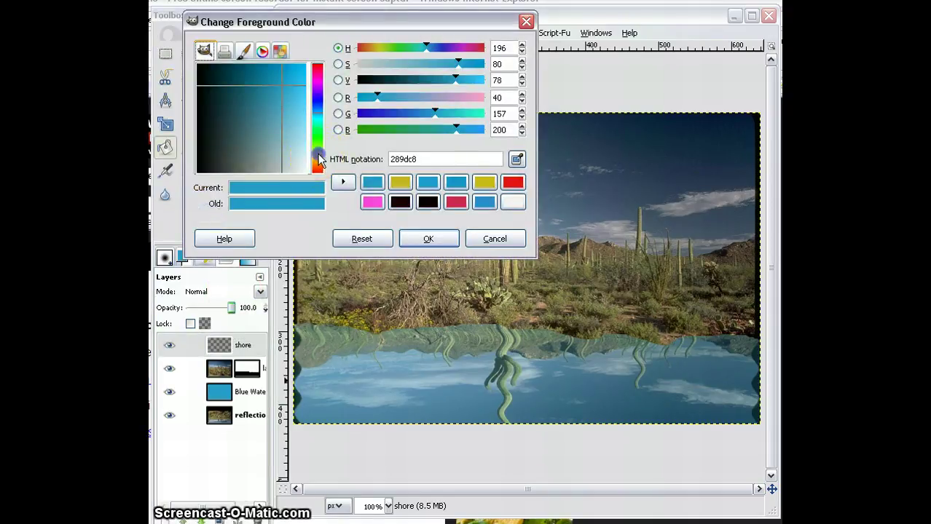
click(318, 159)
mouse_move(281, 86)
mouse_down()
mouse_move(293, 89)
mouse_move(285, 74)
mouse_move(277, 86)
mouse_move(295, 91)
mouse_move(291, 82)
mouse_up()
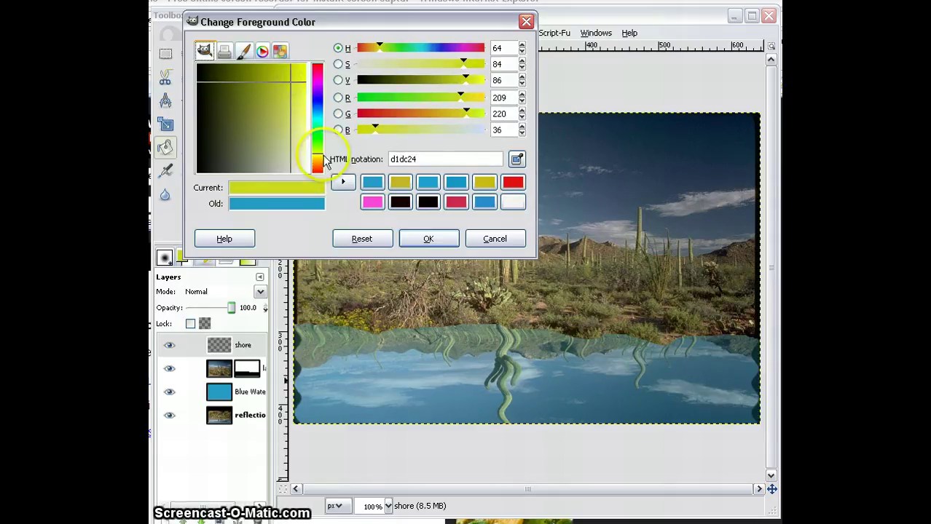
drag(321, 153, 321, 157)
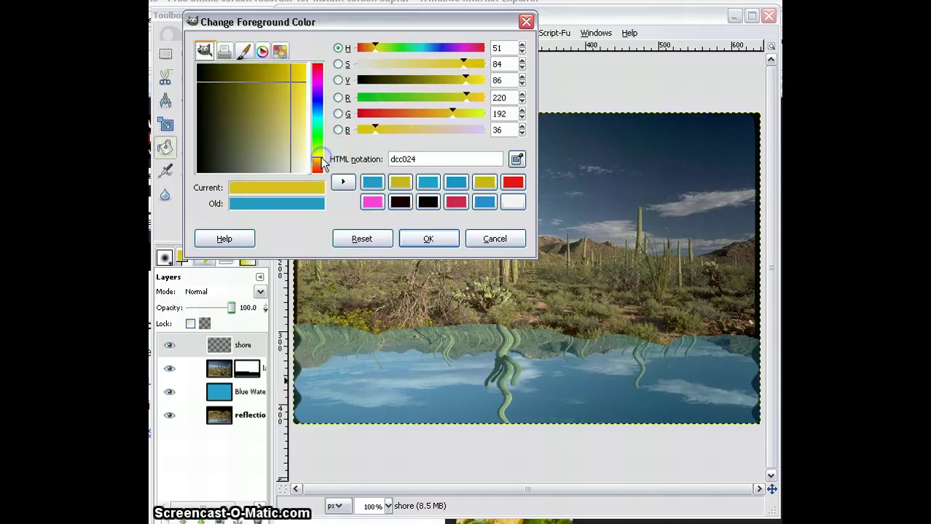
click(428, 239)
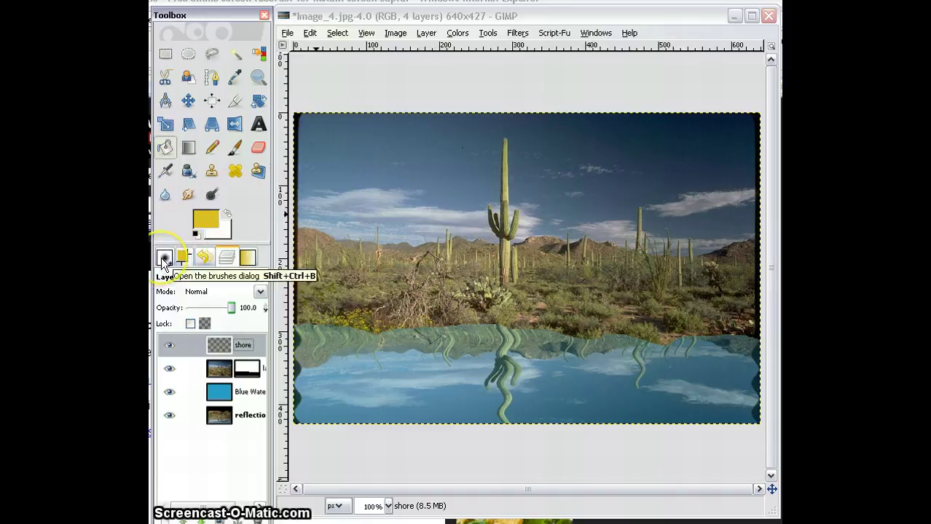
Step: Paint a yellow shoreline strip across the full image width along the water's edge, using the Paintbrush with the Circle Fuzzy (19) brush
click(234, 148)
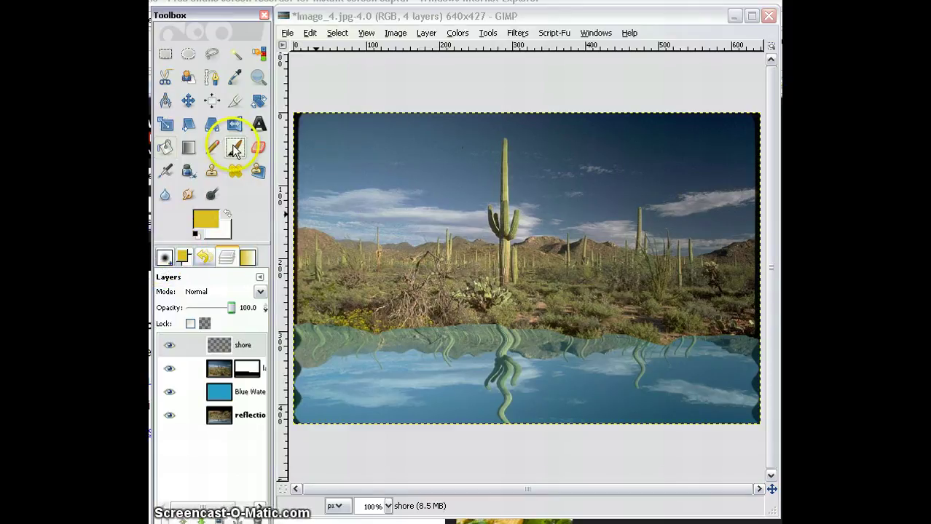
click(164, 258)
click(170, 364)
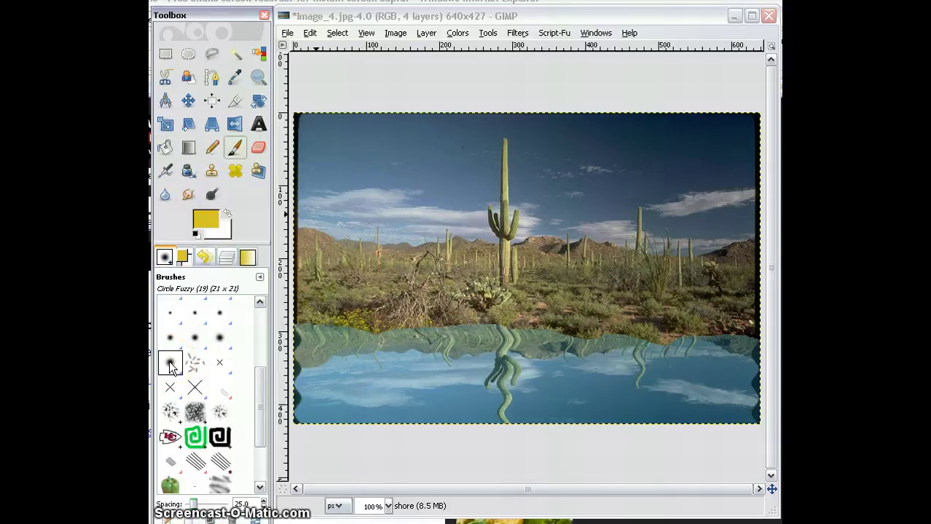
click(171, 367)
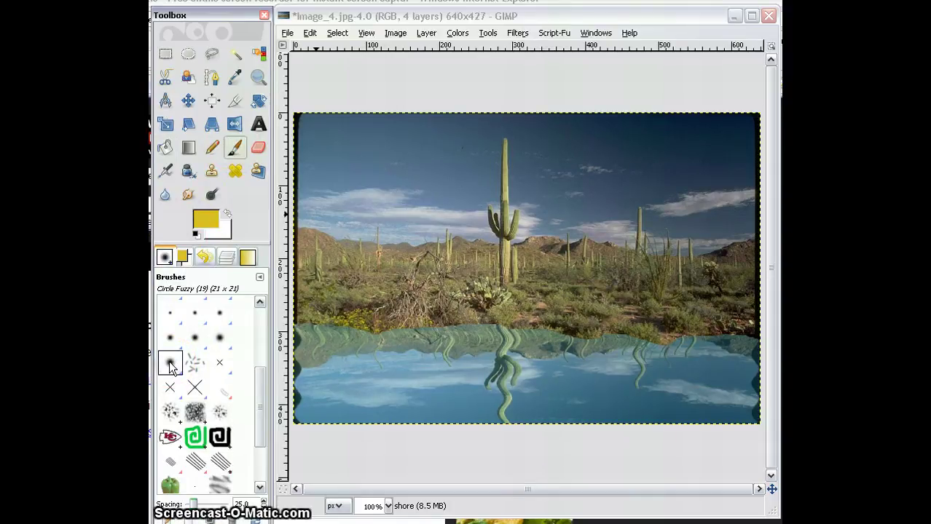
click(298, 324)
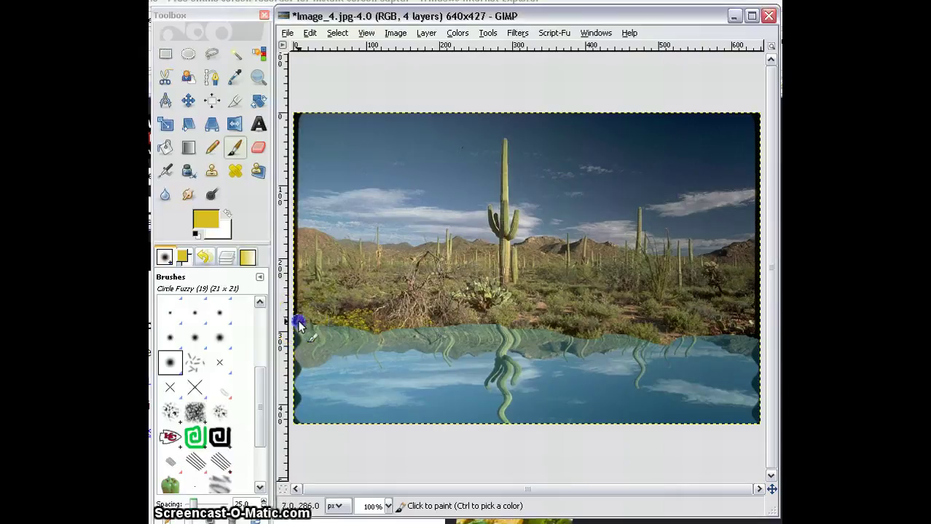
mouse_move(300, 325)
mouse_down()
mouse_move(758, 338)
mouse_move(701, 339)
mouse_up()
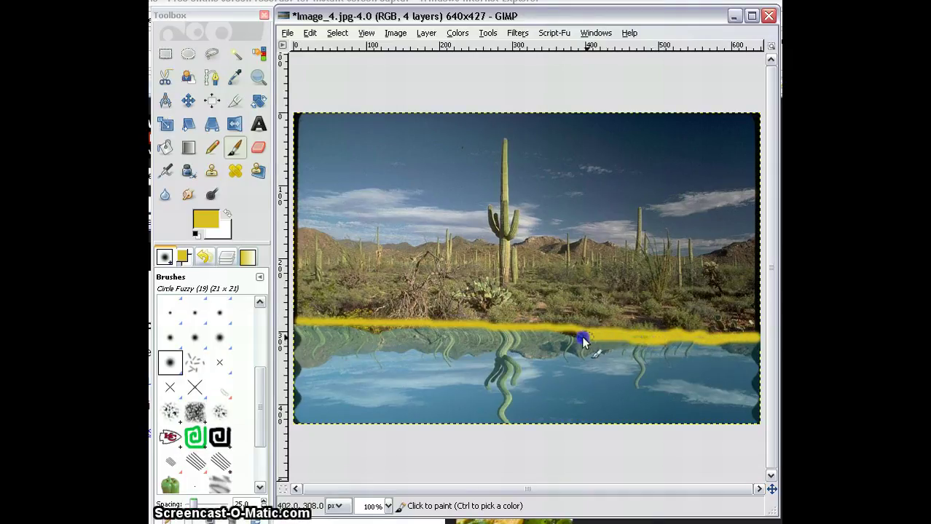
mouse_move(582, 340)
mouse_down()
mouse_move(391, 323)
mouse_move(299, 331)
mouse_move(388, 322)
mouse_move(573, 327)
mouse_move(531, 327)
mouse_move(586, 337)
mouse_up()
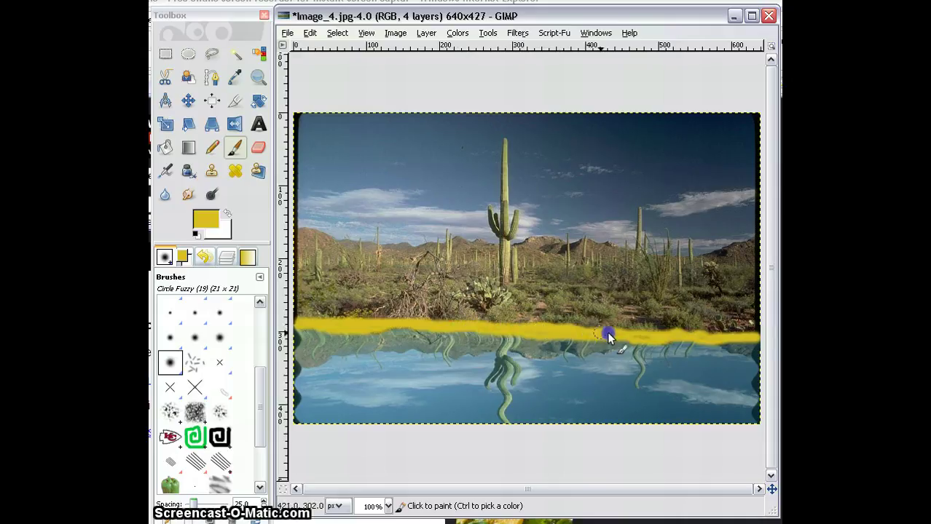
drag(655, 340, 750, 339)
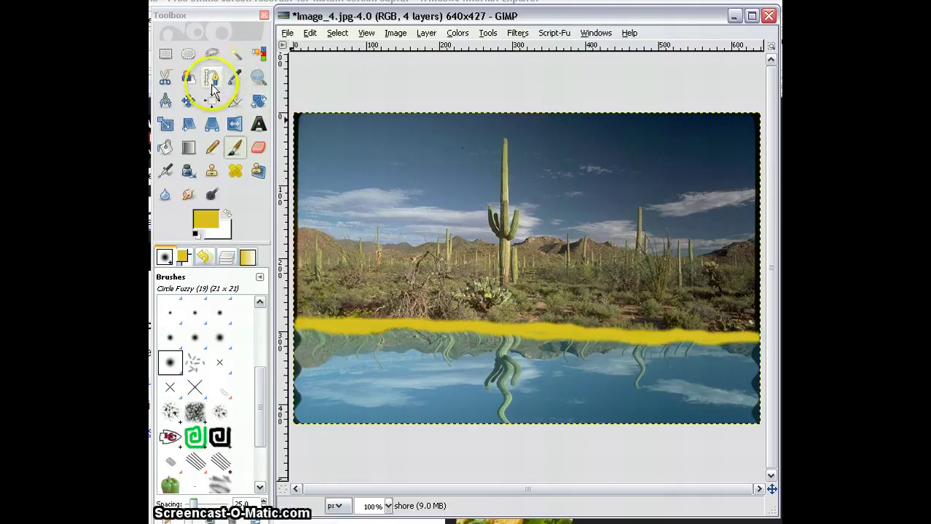
Step: Select the yellow shoreline strip by its color and open the HSV Noise filter for it
click(259, 53)
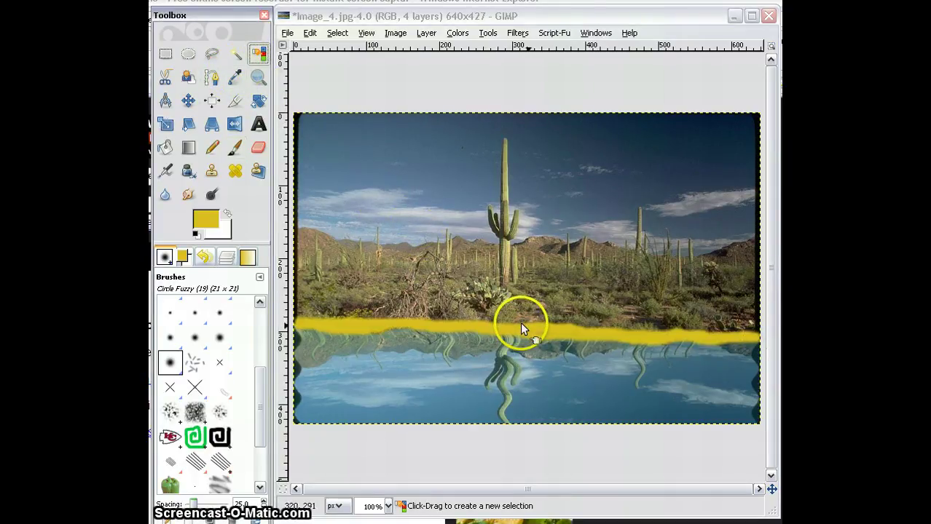
drag(522, 324, 534, 326)
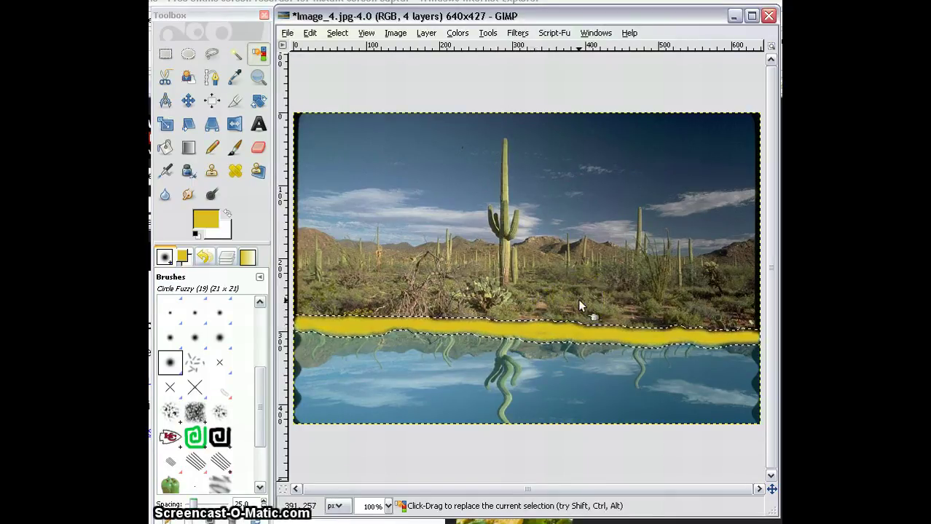
click(521, 34)
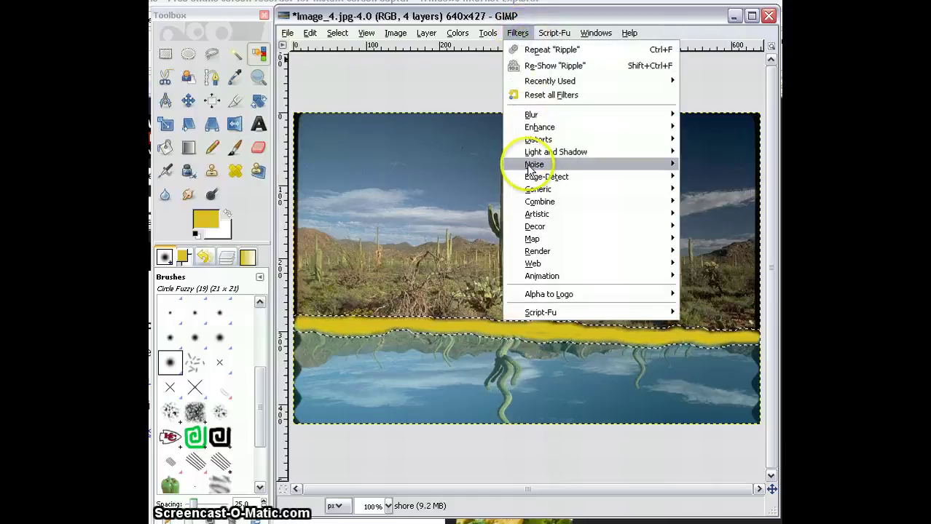
mouse_move(527, 166)
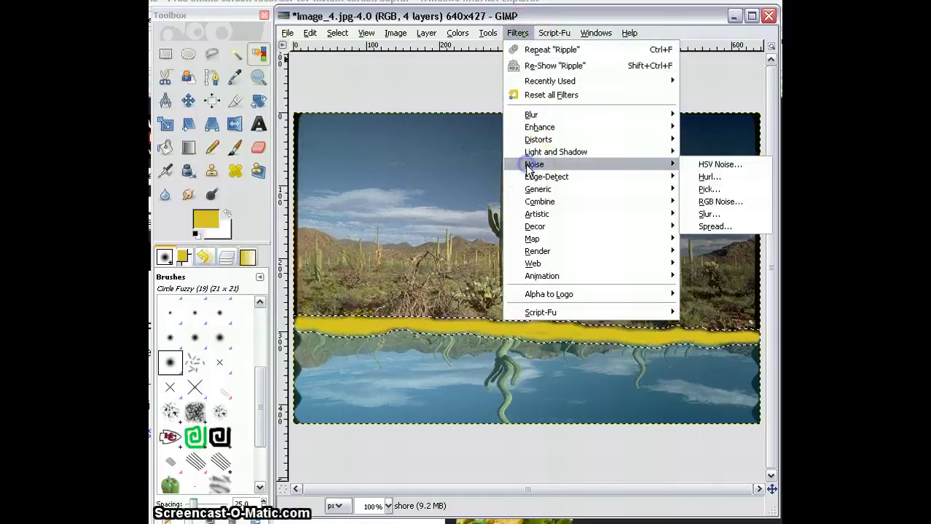
click(705, 166)
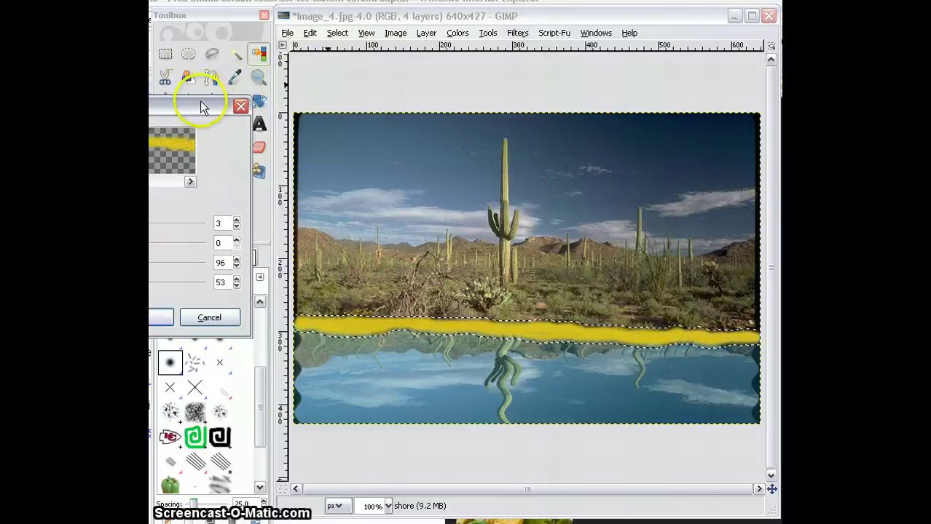
drag(197, 104, 366, 99)
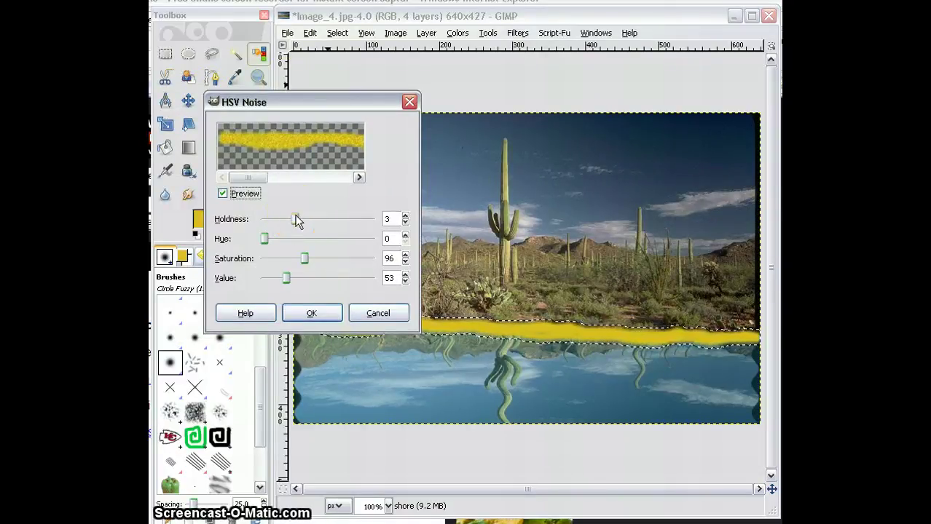
Step: Apply HSV Noise to the selected shoreline with holdness 3, hue 0, saturation 100 and value 36
click(264, 240)
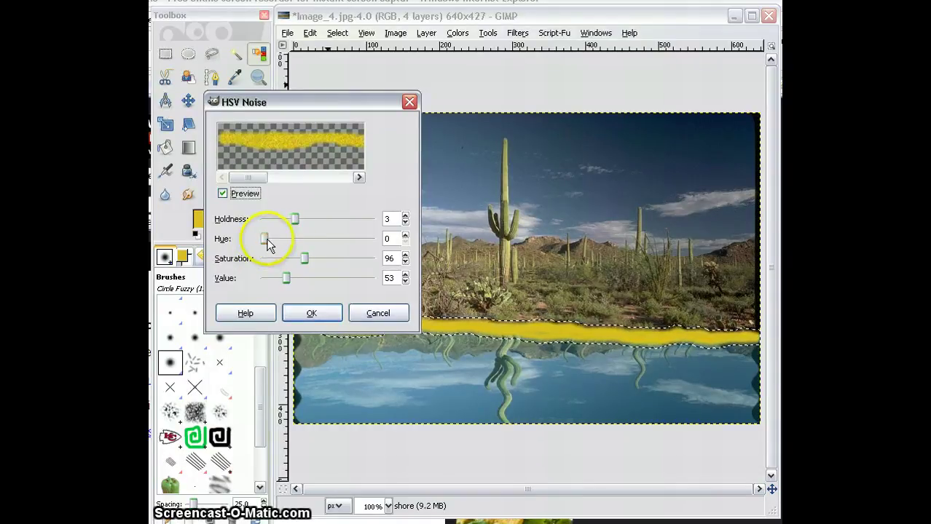
click(305, 258)
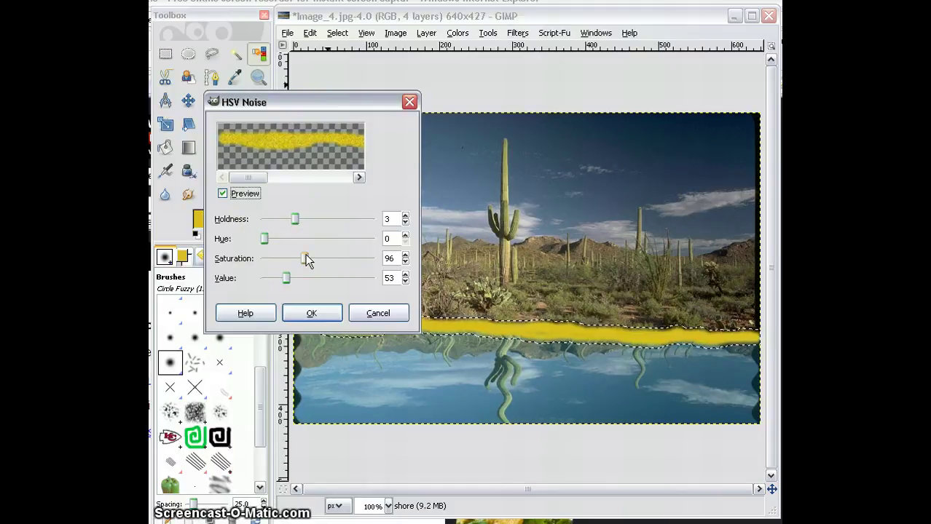
click(424, 293)
click(405, 256)
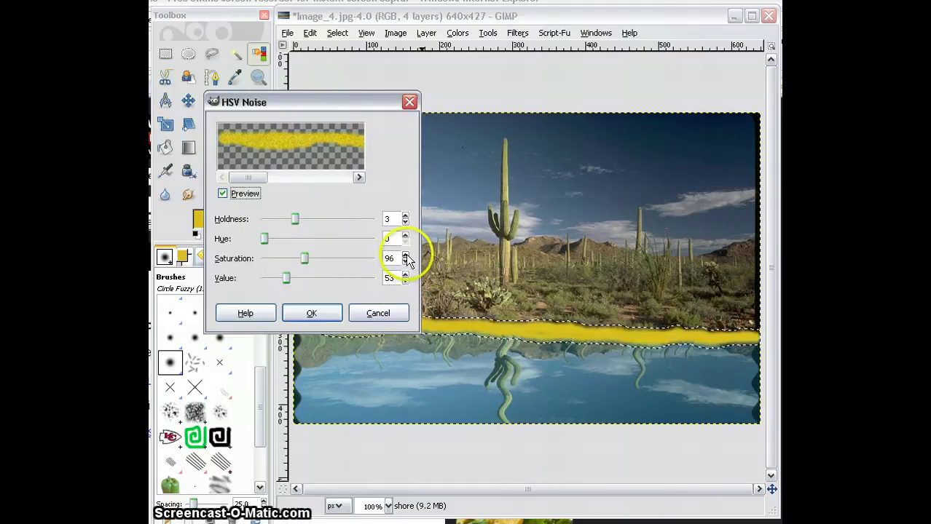
click(291, 288)
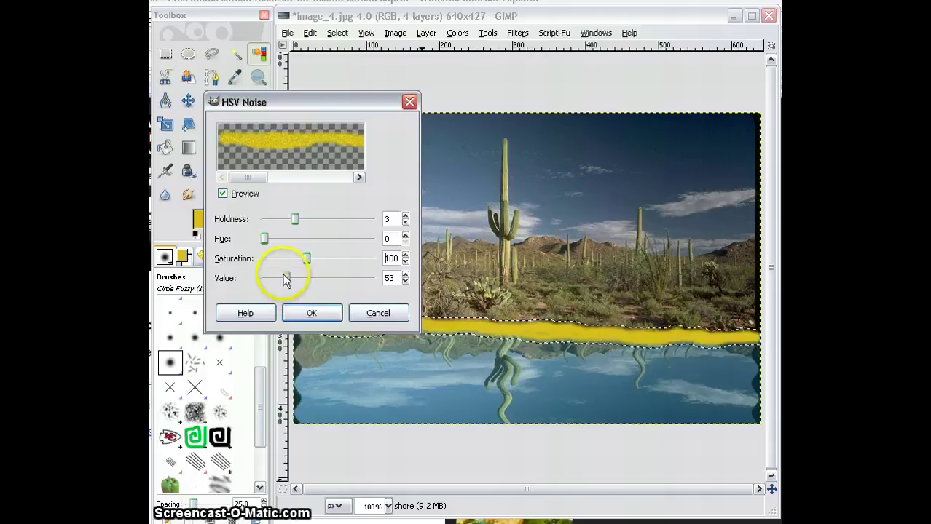
mouse_move(286, 277)
mouse_down()
mouse_move(277, 275)
mouse_move(303, 280)
mouse_move(268, 279)
mouse_move(279, 280)
mouse_up()
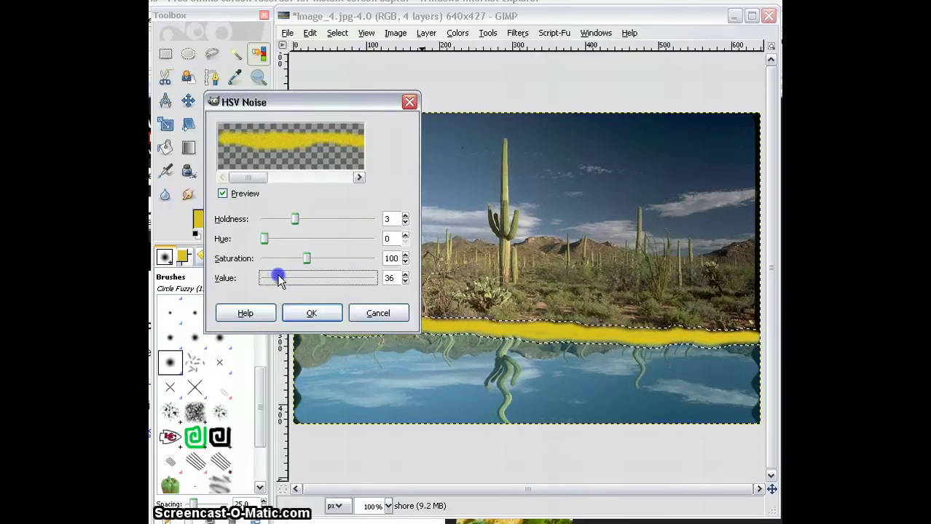
click(327, 313)
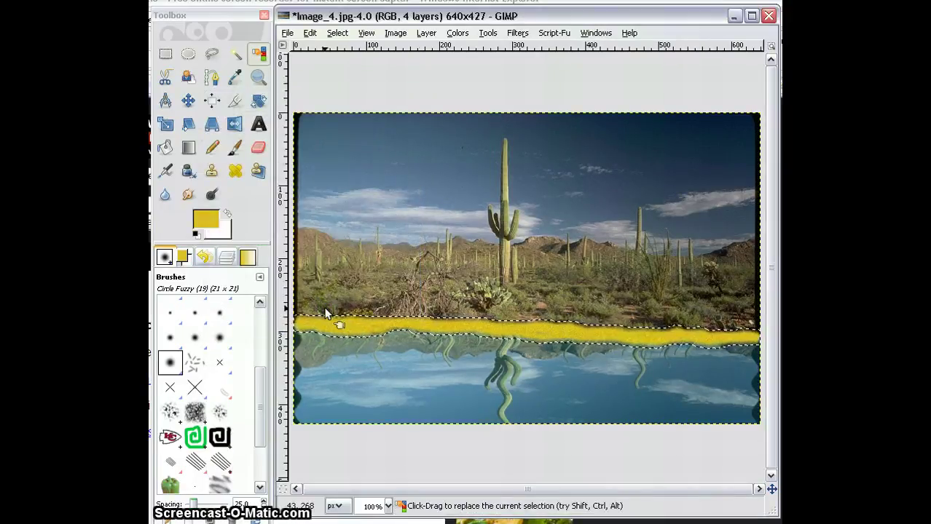
Step: Remove the selection around the textured shoreline strip
click(356, 212)
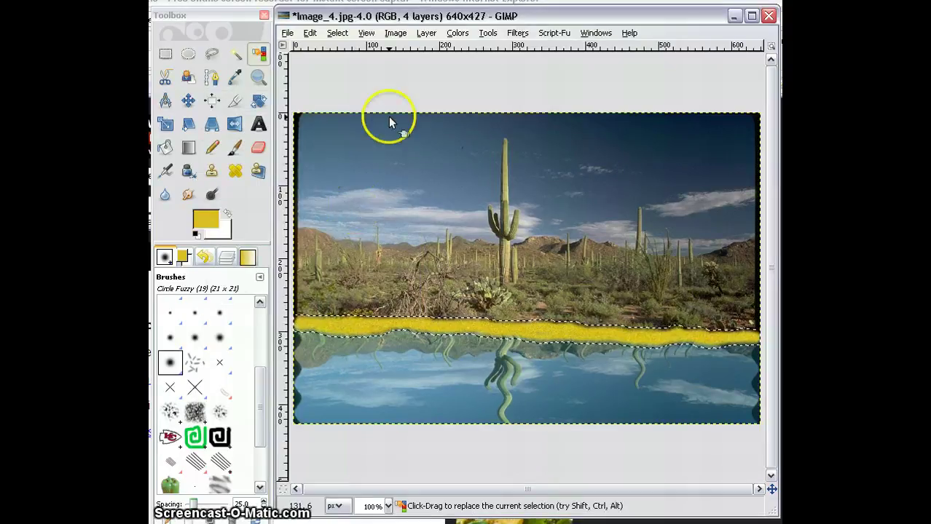
click(339, 34)
click(354, 66)
click(581, 335)
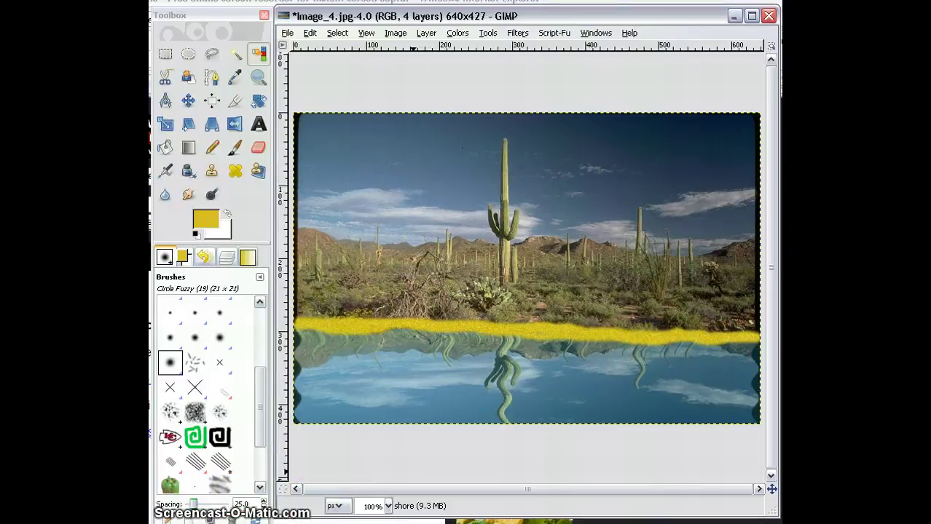
click(523, 516)
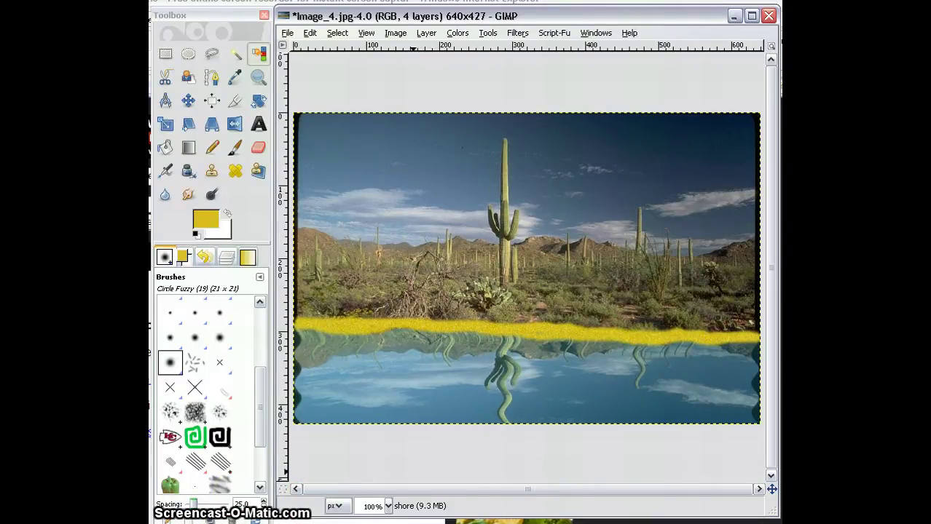